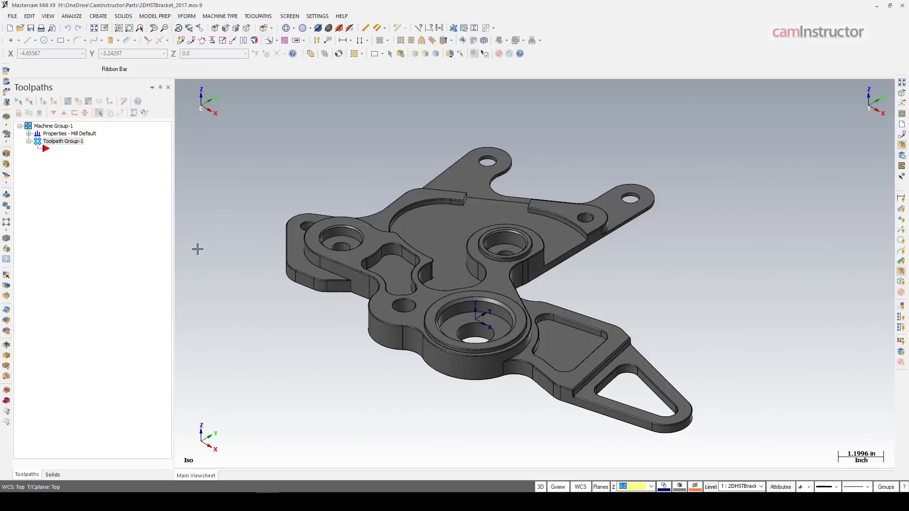
Examine the bracket's pockets, bores and open-sided recess from several angles.
{"action": "scroll", "coordinate": [284, 305], "scroll_direction": "up", "scroll_amount": 2}
{"action": "scroll", "coordinate": [293, 316], "scroll_direction": "down", "scroll_amount": 1}
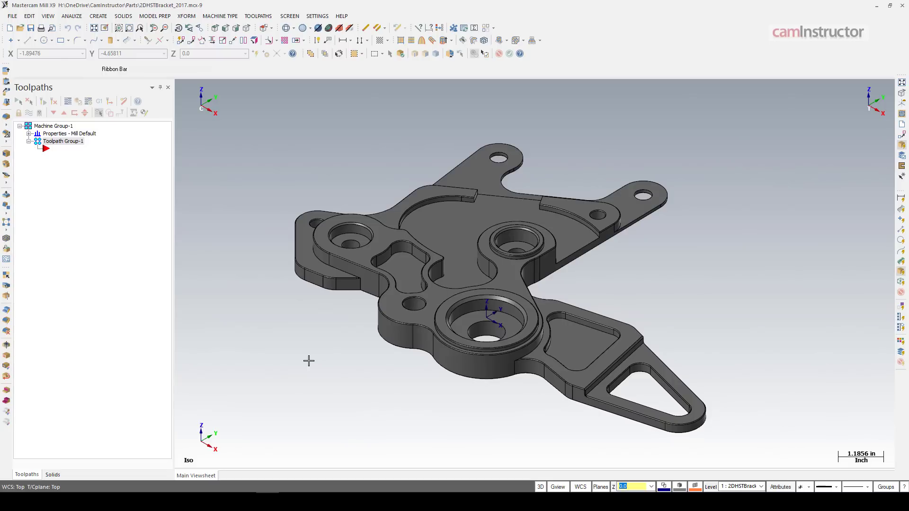
{"action": "scroll", "coordinate": [574, 298], "scroll_direction": "up", "scroll_amount": 3}
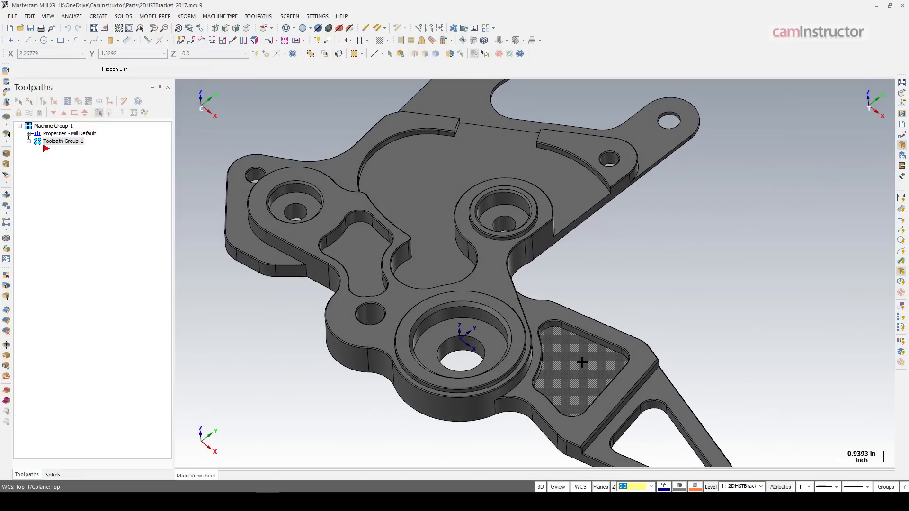
{"action": "scroll", "coordinate": [581, 362], "scroll_direction": "down", "scroll_amount": 1}
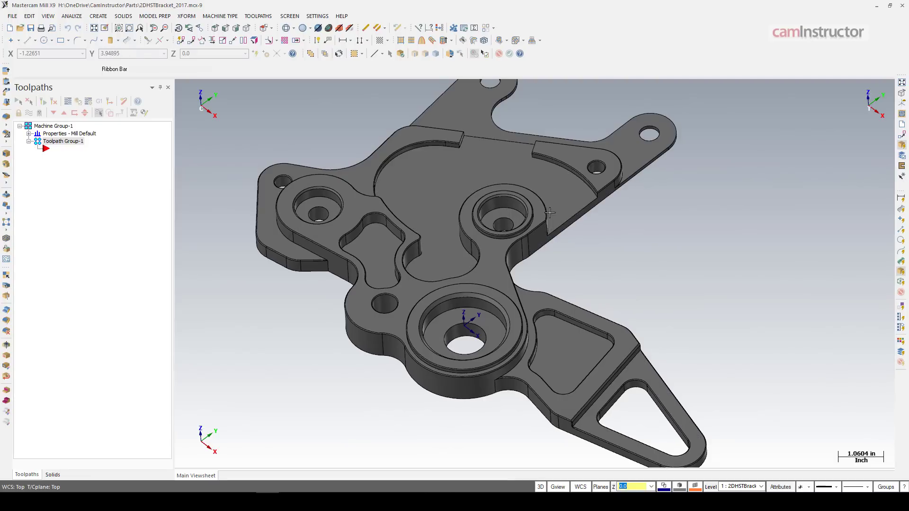
{"action": "scroll", "coordinate": [608, 328], "scroll_direction": "down", "scroll_amount": 2}
{"action": "middle_click_drag", "start_coordinate": [608, 327], "coordinate": [581, 296]}
{"action": "scroll", "coordinate": [581, 292], "scroll_direction": "up", "scroll_amount": 3}
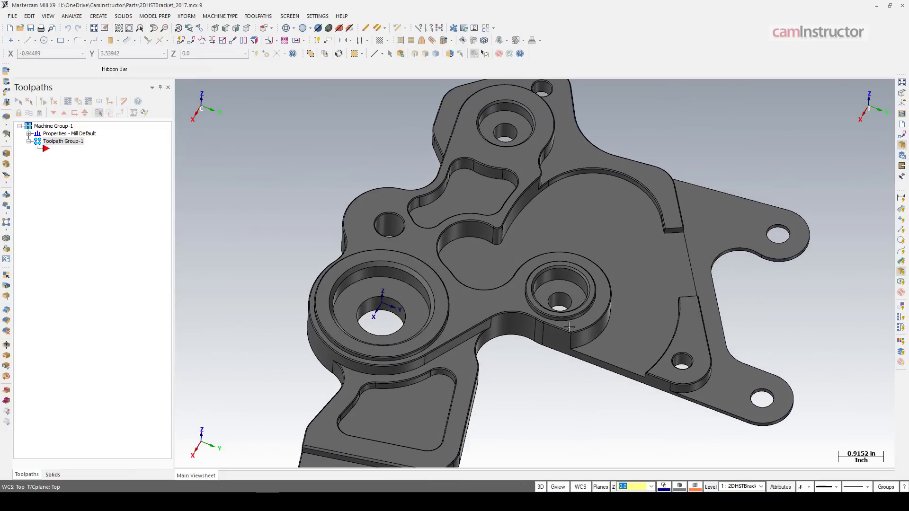
{"action": "scroll", "coordinate": [514, 132], "scroll_direction": "down", "scroll_amount": 2}
{"action": "middle_click_drag", "start_coordinate": [514, 132], "coordinate": [285, 233]}
{"action": "scroll", "coordinate": [286, 232], "scroll_direction": "down", "scroll_amount": 1}
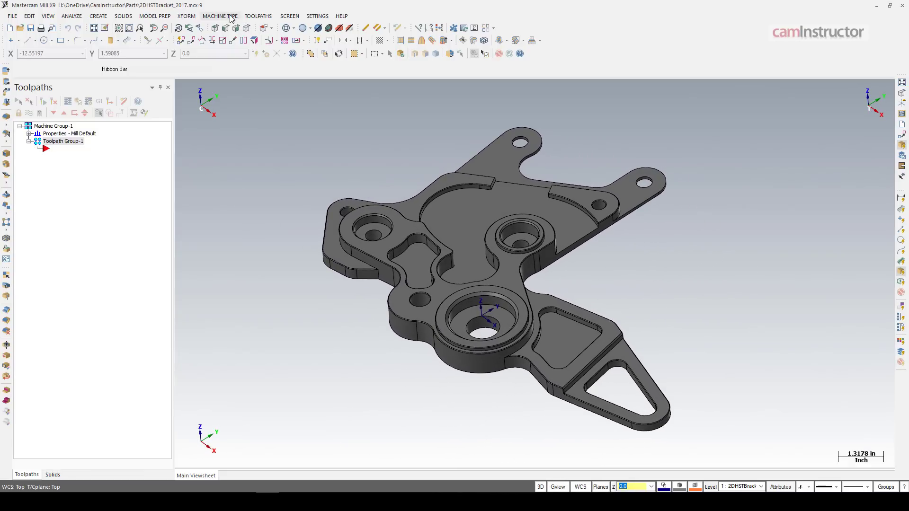
Start a 2D High Speed Dynamic Mill toolpath with NC name 2DHSTBracket_2017 and pick the two irregular closed pocket floor faces as machining regions.
{"action": "left_click", "coordinate": [260, 16]}
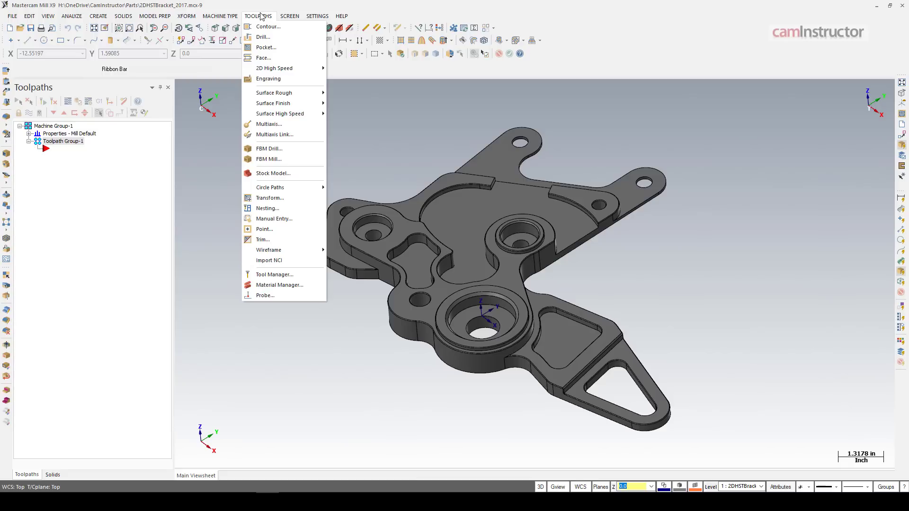
{"action": "mouse_move", "coordinate": [268, 69]}
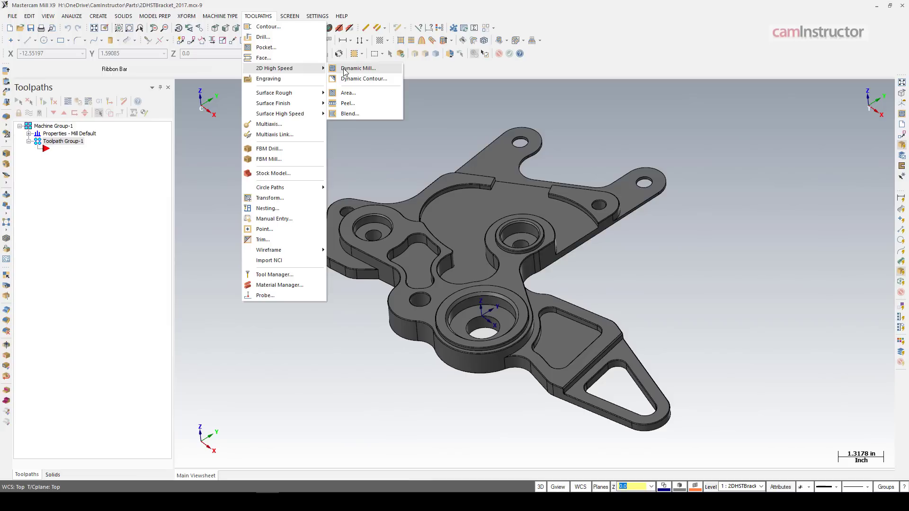
{"action": "left_click", "coordinate": [356, 68]}
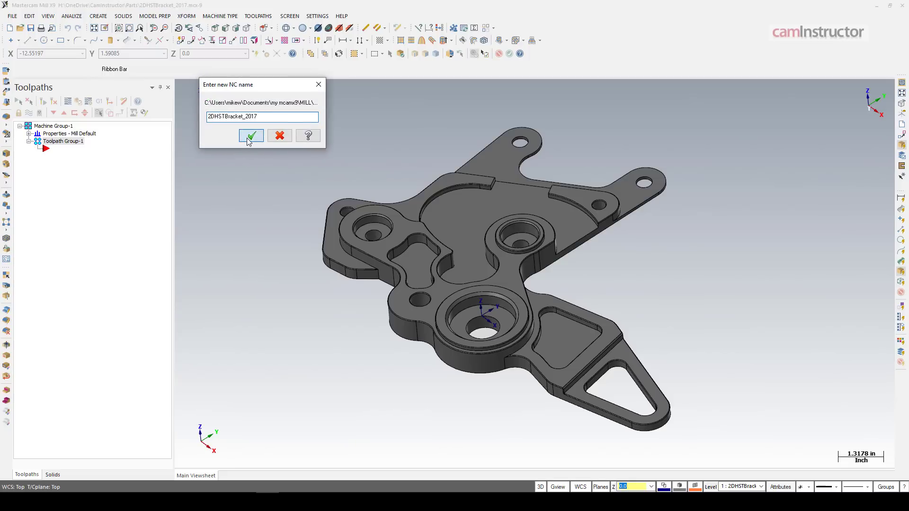
{"action": "left_click", "coordinate": [252, 136]}
{"action": "left_click_drag", "start_coordinate": [238, 68], "coordinate": [251, 90]}
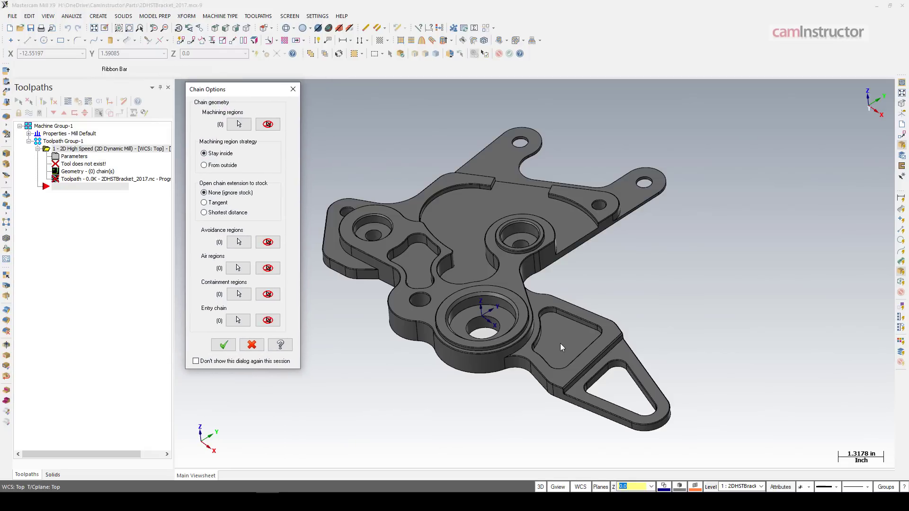
{"action": "left_click", "coordinate": [239, 125]}
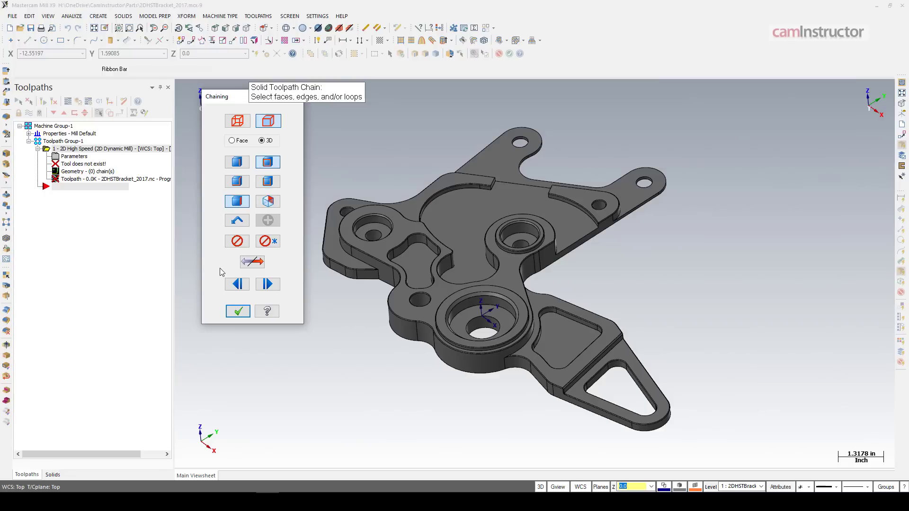
{"action": "left_click", "coordinate": [563, 350]}
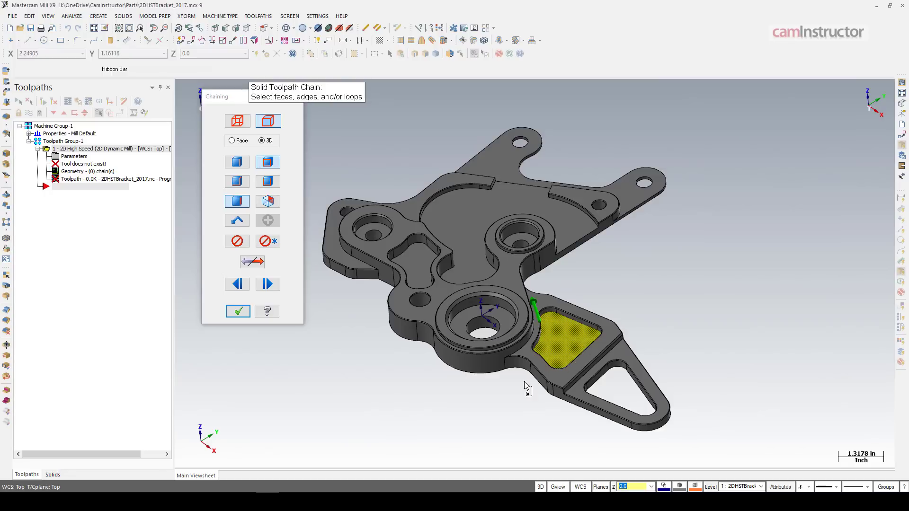
{"action": "left_click", "coordinate": [416, 263]}
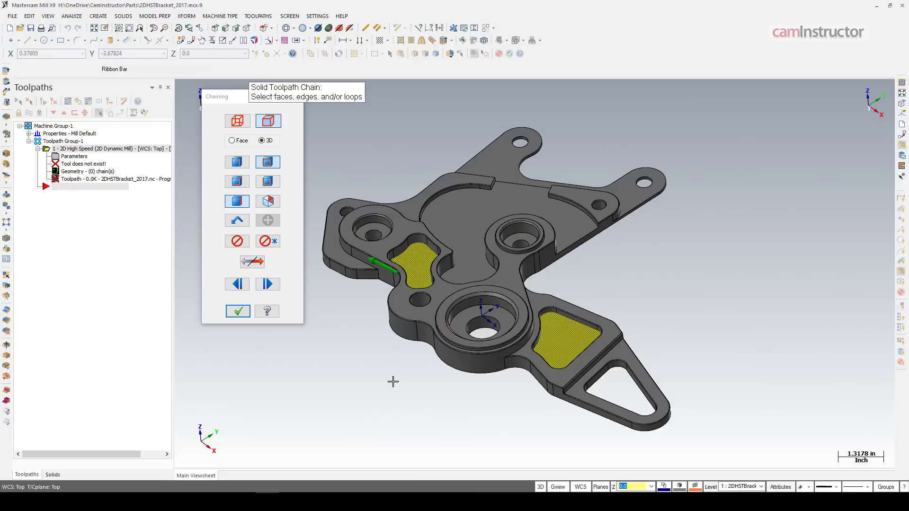
Turn off face selection and add the floor edge loops of the three round counterbores to the machining regions.
{"action": "middle_click_drag", "start_coordinate": [649, 332], "coordinate": [656, 306]}
{"action": "scroll", "coordinate": [656, 306], "scroll_direction": "up", "scroll_amount": 1}
{"action": "scroll", "coordinate": [660, 205], "scroll_direction": "up", "scroll_amount": 1}
{"action": "scroll", "coordinate": [660, 198], "scroll_direction": "down", "scroll_amount": 1}
{"action": "middle_click_drag", "start_coordinate": [661, 205], "coordinate": [639, 179]}
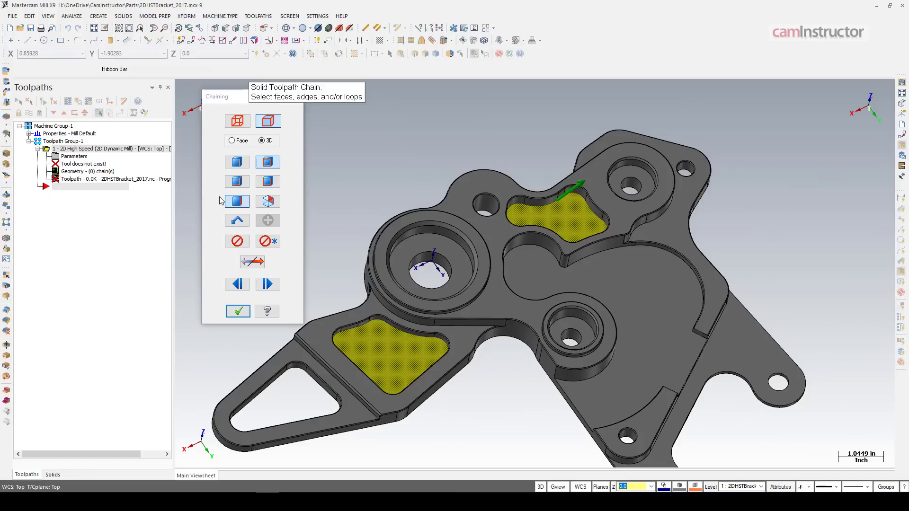
{"action": "left_click", "coordinate": [238, 201]}
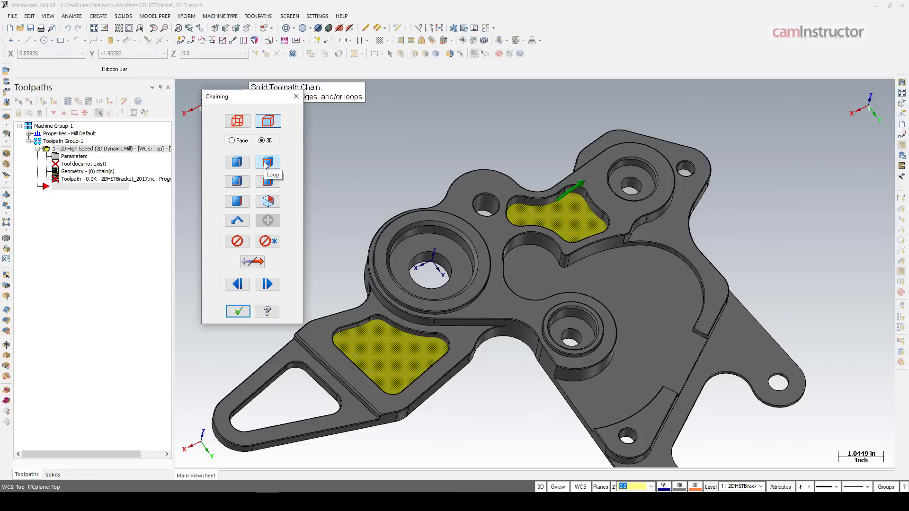
{"action": "left_click", "coordinate": [454, 243]}
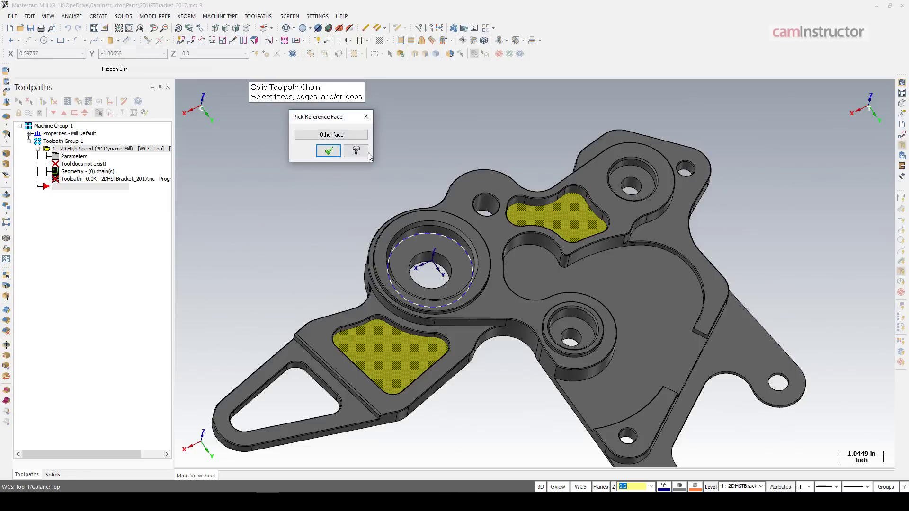
{"action": "left_click", "coordinate": [330, 151]}
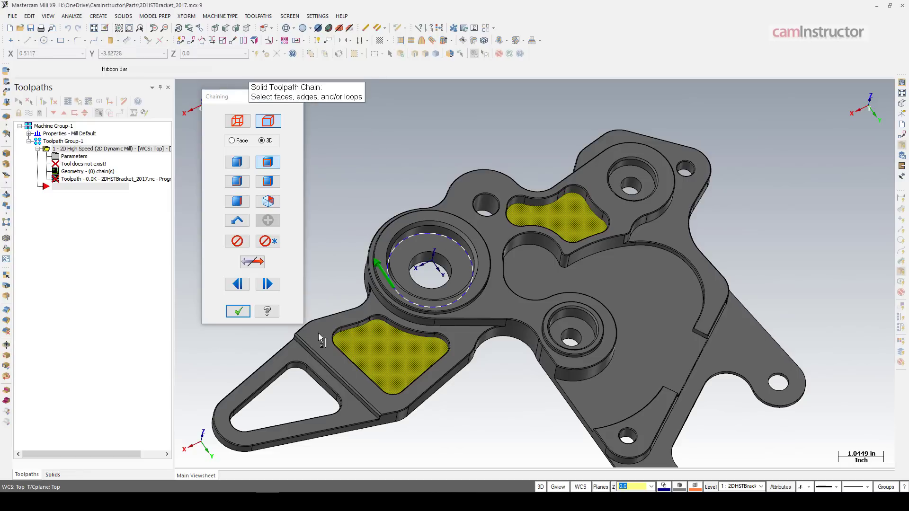
{"action": "left_click", "coordinate": [587, 326]}
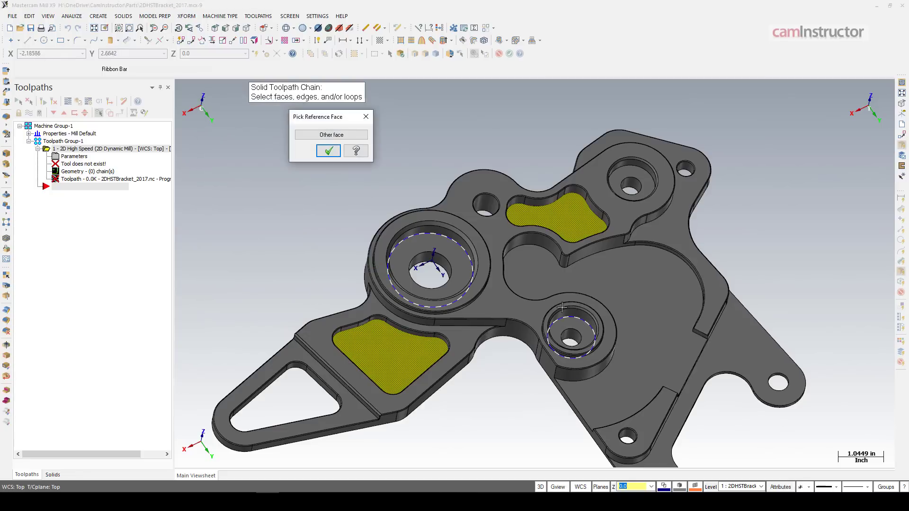
{"action": "left_click", "coordinate": [329, 151]}
{"action": "left_click", "coordinate": [665, 175]}
{"action": "left_click", "coordinate": [328, 151]}
{"action": "left_click", "coordinate": [238, 312]}
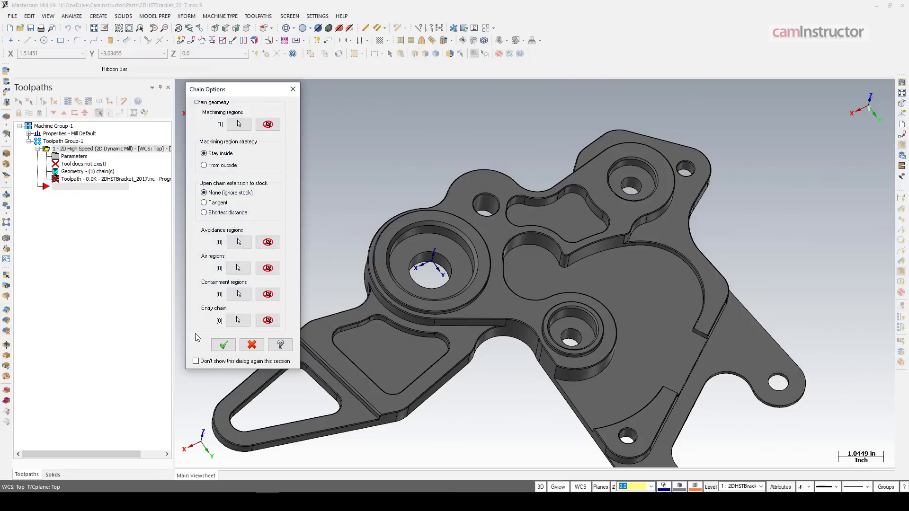
Generate the Dynamic Mill toolpath for the pockets and counterbores using the 1/2 flat endmill.
{"action": "left_click", "coordinate": [222, 346]}
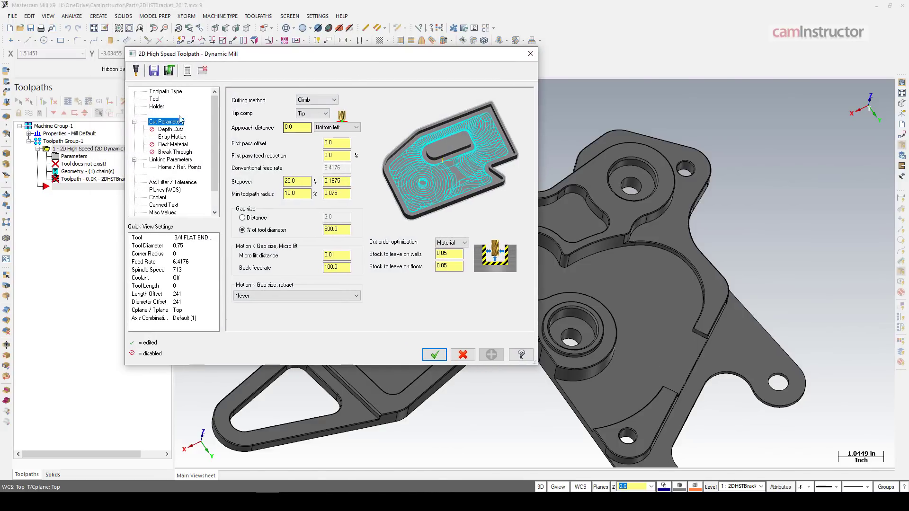
{"action": "left_click", "coordinate": [170, 160]}
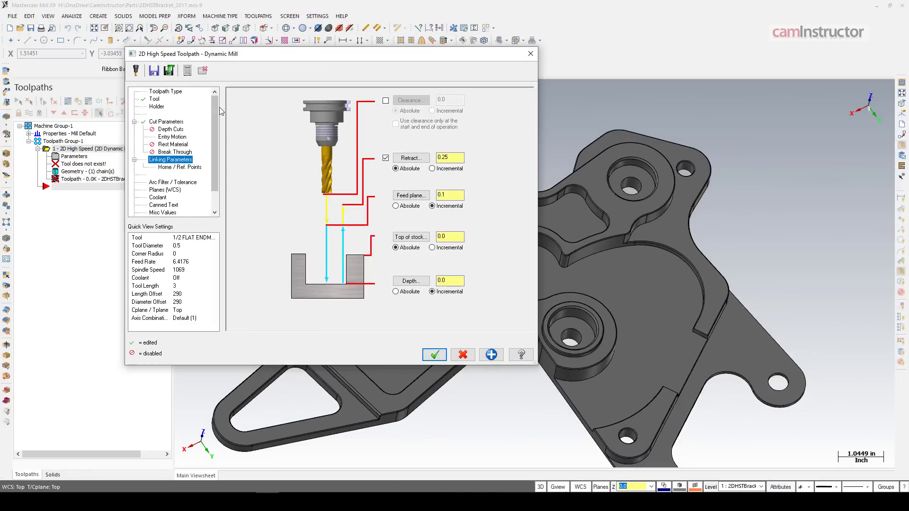
{"action": "left_click", "coordinate": [434, 354]}
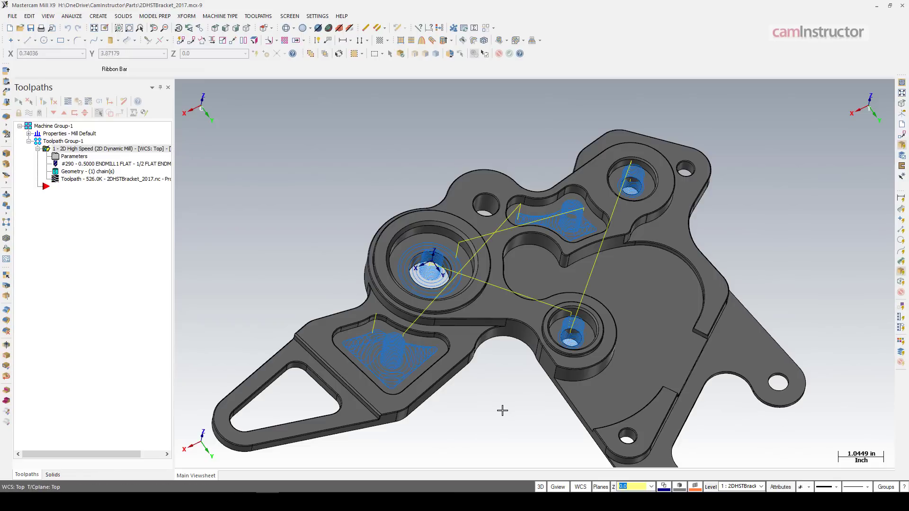
{"action": "mouse_move", "coordinate": [505, 383]}
{"action": "middle_mouse_down"}
{"action": "mouse_move", "coordinate": [487, 420]}
{"action": "mouse_move", "coordinate": [507, 331]}
{"action": "middle_mouse_up"}
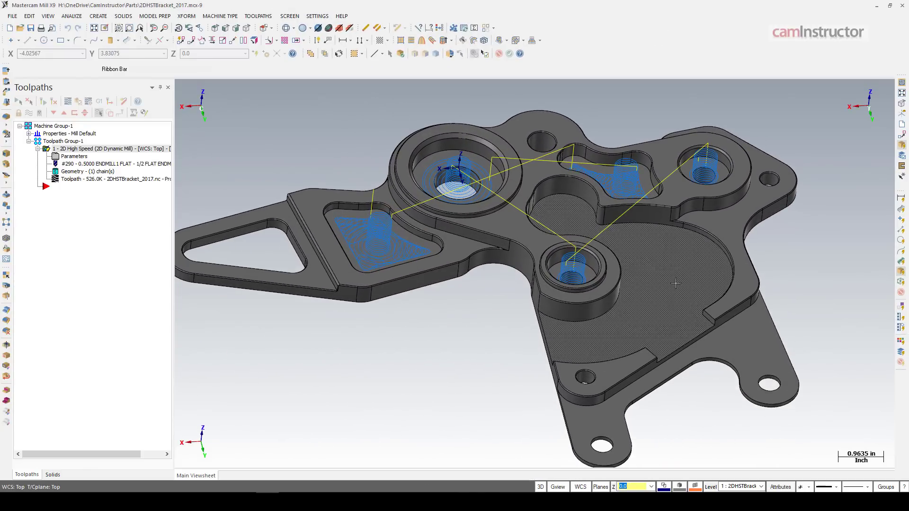
Start a second 2D High Speed Dynamic Mill toolpath and pick the large open pocket's floor face as its machining region.
{"action": "left_click", "coordinate": [261, 16]}
{"action": "mouse_move", "coordinate": [288, 72]}
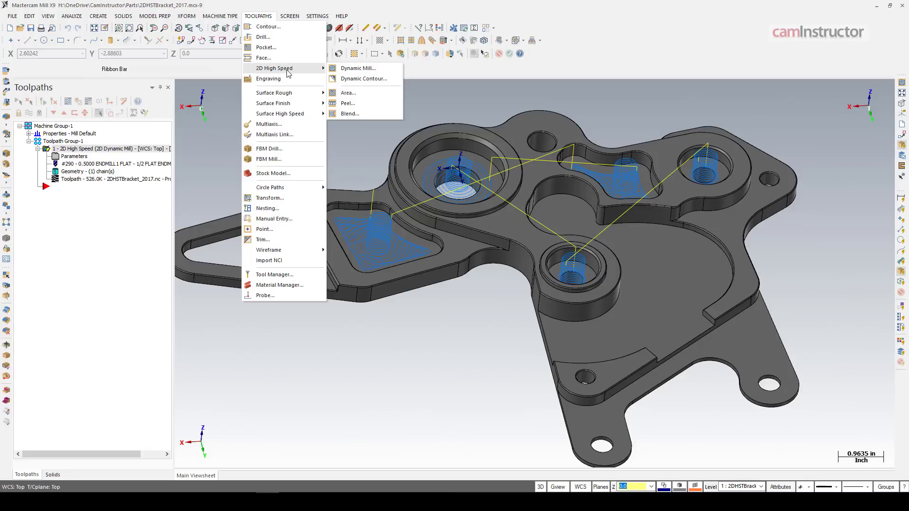
{"action": "left_click", "coordinate": [363, 66]}
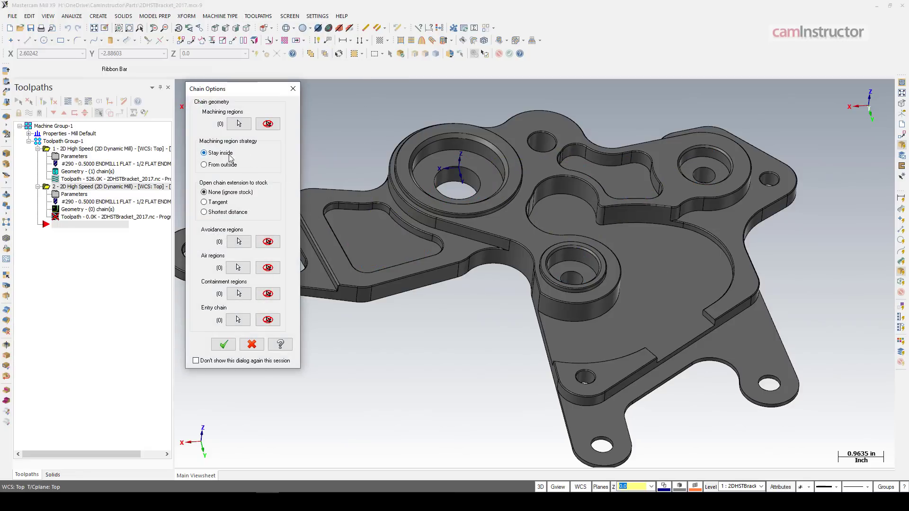
{"action": "left_click", "coordinate": [239, 124]}
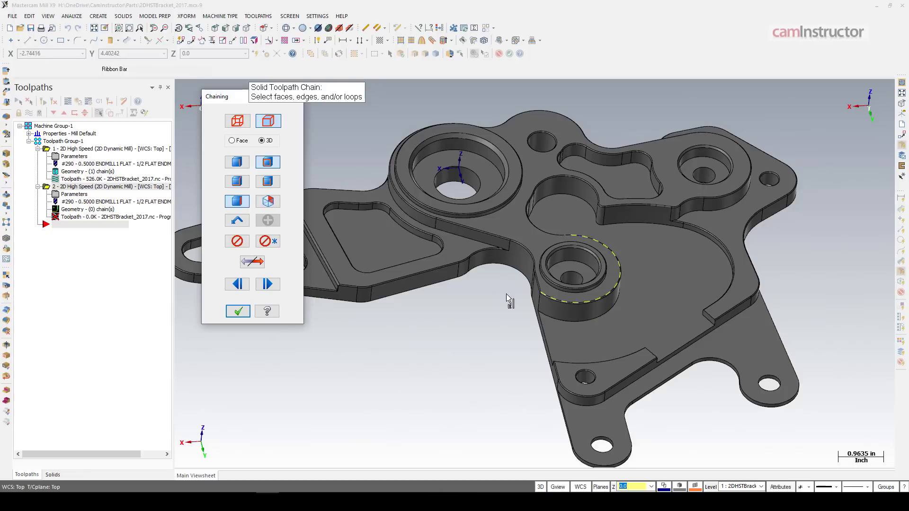
{"action": "left_click", "coordinate": [310, 213]}
{"action": "left_click", "coordinate": [659, 280]}
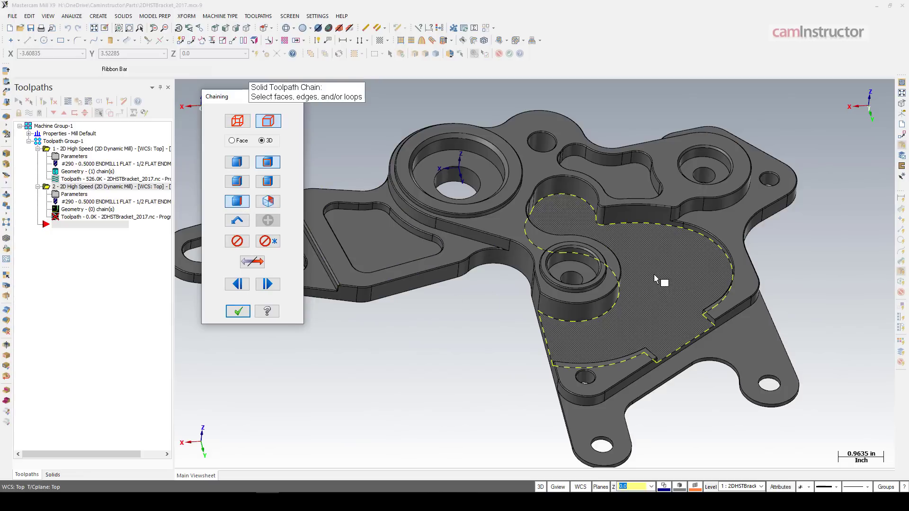
{"action": "left_click", "coordinate": [237, 311]}
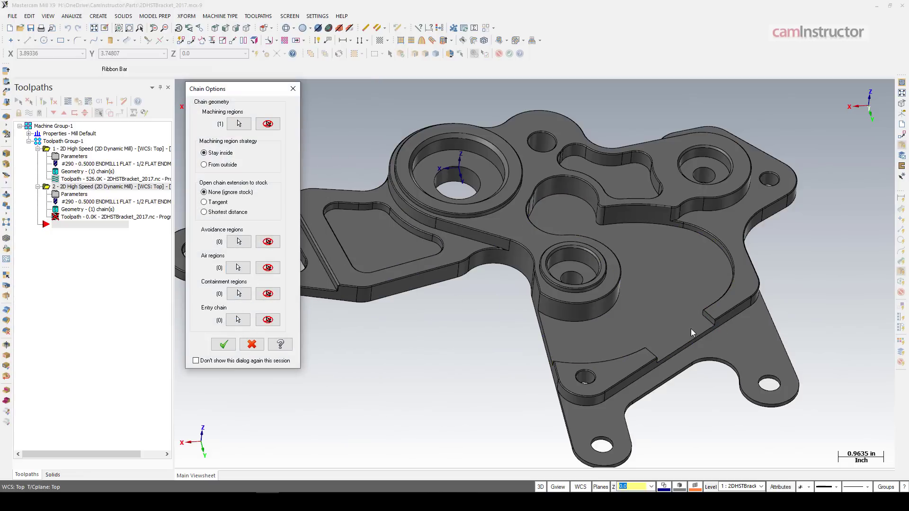
Define the air region from single edges on the two open sides of the large pocket floor.
{"action": "scroll", "coordinate": [691, 329], "scroll_direction": "up", "scroll_amount": 3}
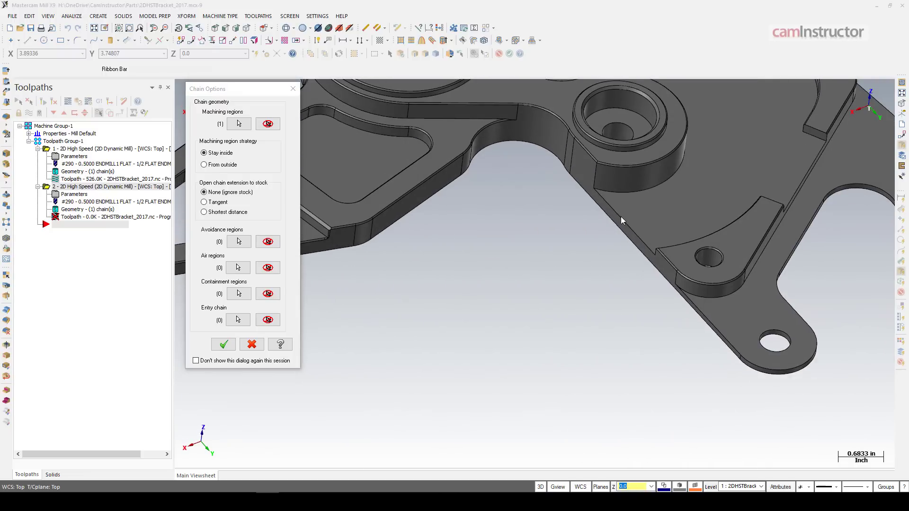
{"action": "middle_click_drag", "start_coordinate": [678, 205], "coordinate": [497, 217]}
{"action": "left_click", "coordinate": [238, 268]}
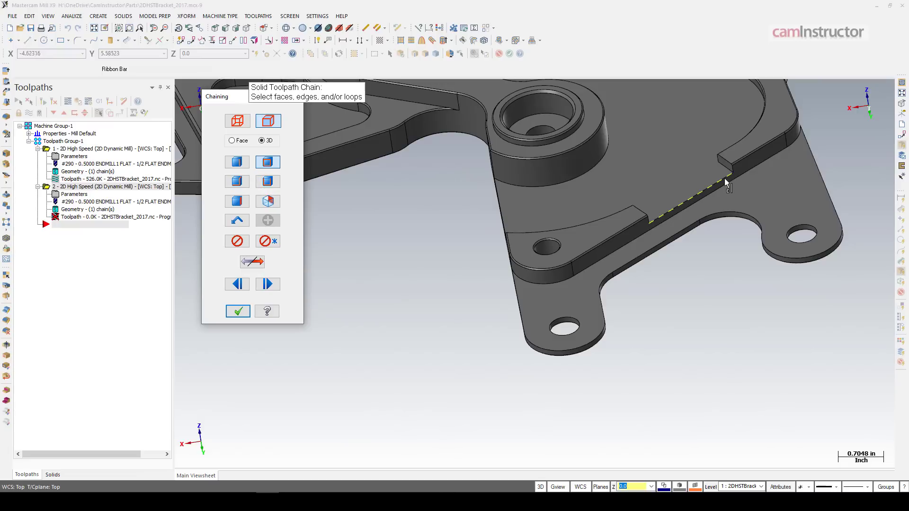
{"action": "left_click", "coordinate": [238, 161]}
{"action": "middle_click_drag", "start_coordinate": [514, 207], "coordinate": [560, 212]}
{"action": "left_click", "coordinate": [540, 208]}
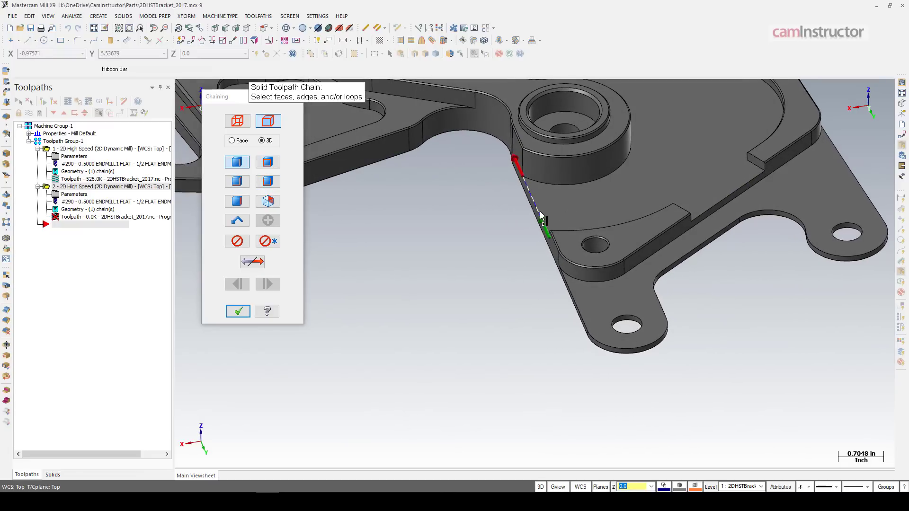
{"action": "left_click", "coordinate": [758, 192]}
{"action": "left_click", "coordinate": [238, 311]}
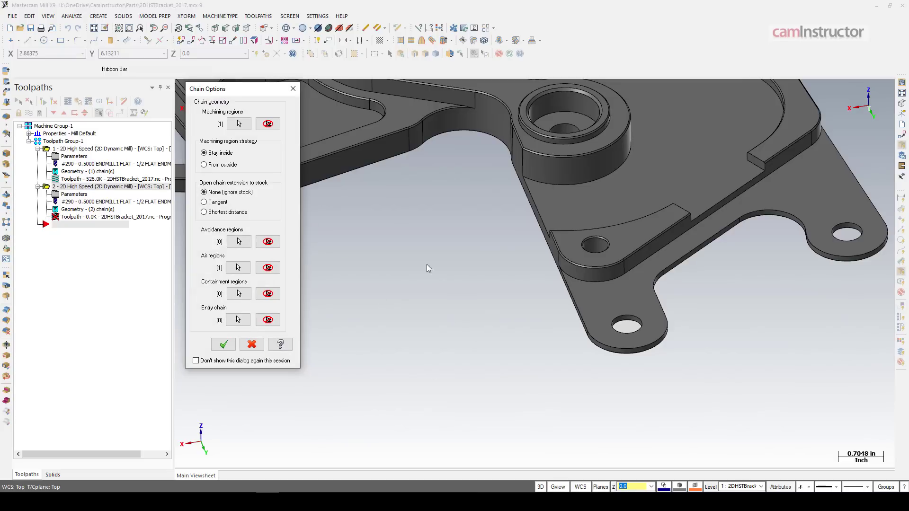
Try to generate the second Dynamic Mill toolpath with the 1/2 flat endmill and save its operation.
{"action": "left_click", "coordinate": [223, 344]}
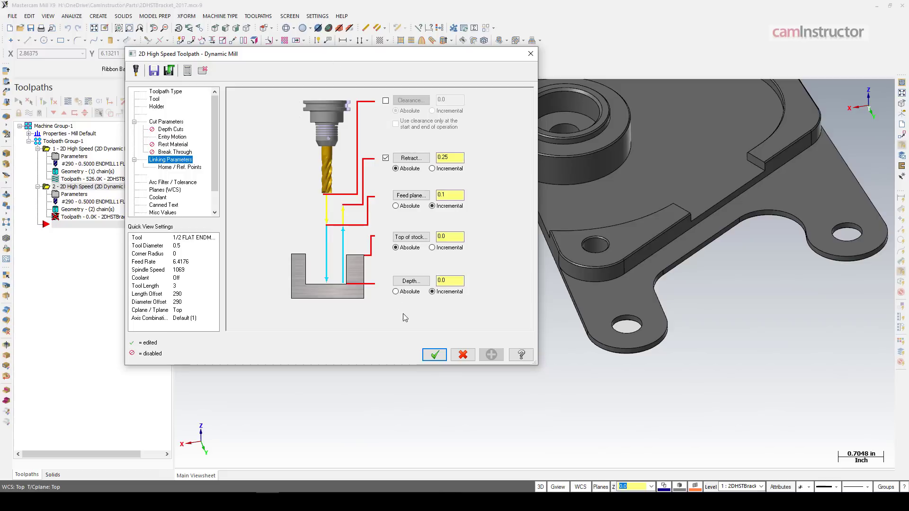
{"action": "left_click", "coordinate": [434, 355]}
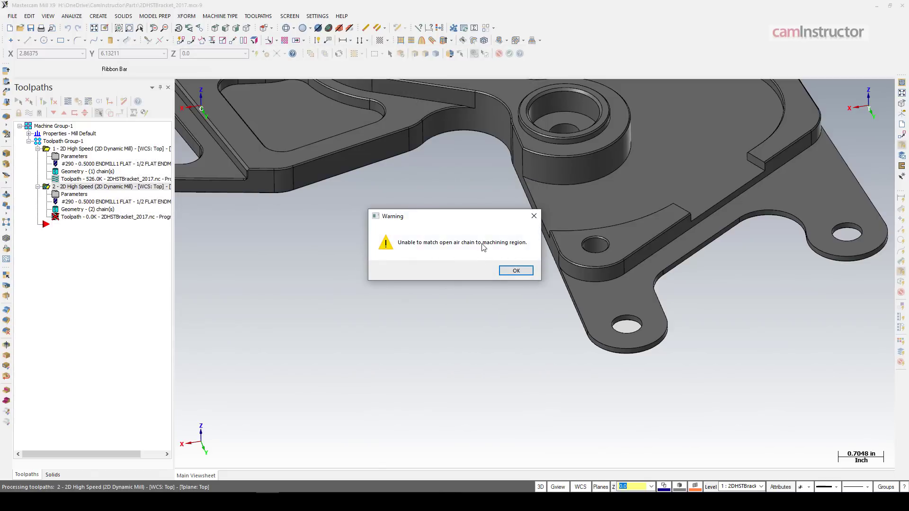
{"action": "left_click", "coordinate": [503, 271]}
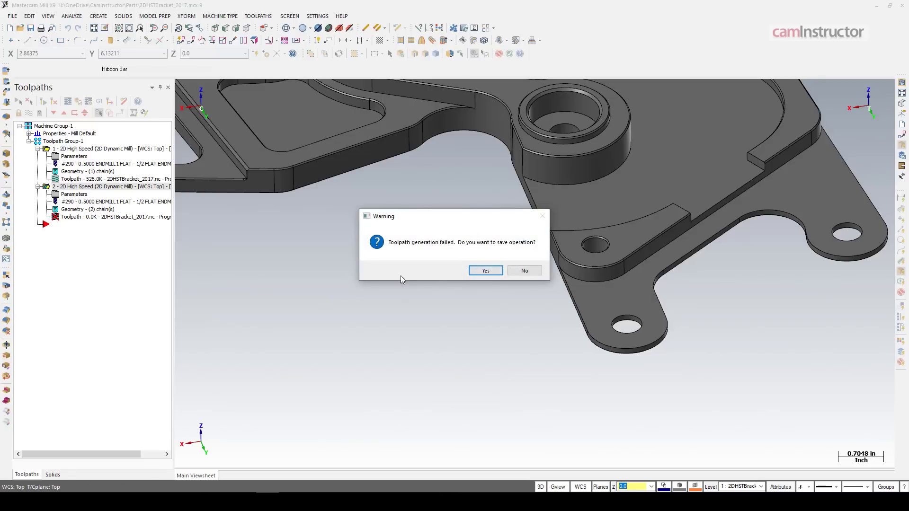
{"action": "left_click", "coordinate": [486, 271]}
Delete the single edge on the circular boss side from the second operation's air region, keeping only the edge between the raised walls.
{"action": "left_click", "coordinate": [85, 212]}
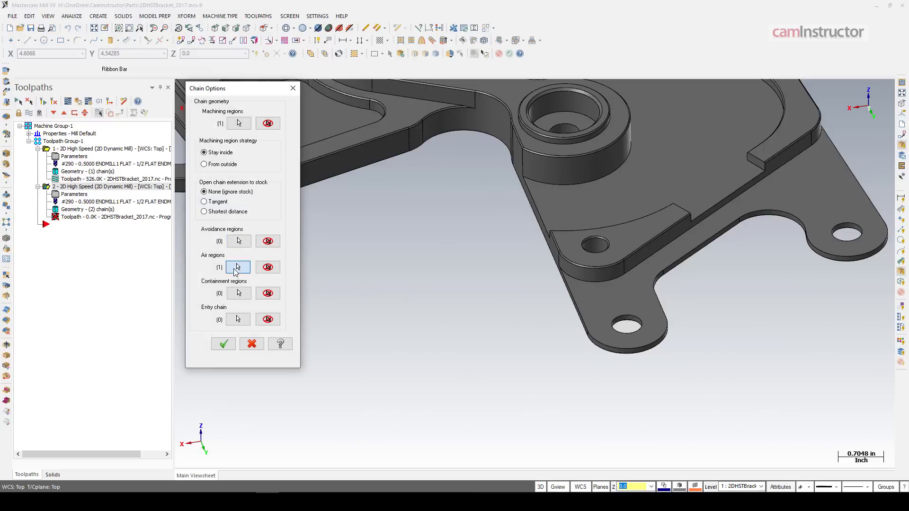
{"action": "left_click", "coordinate": [237, 267]}
{"action": "left_click", "coordinate": [267, 123]}
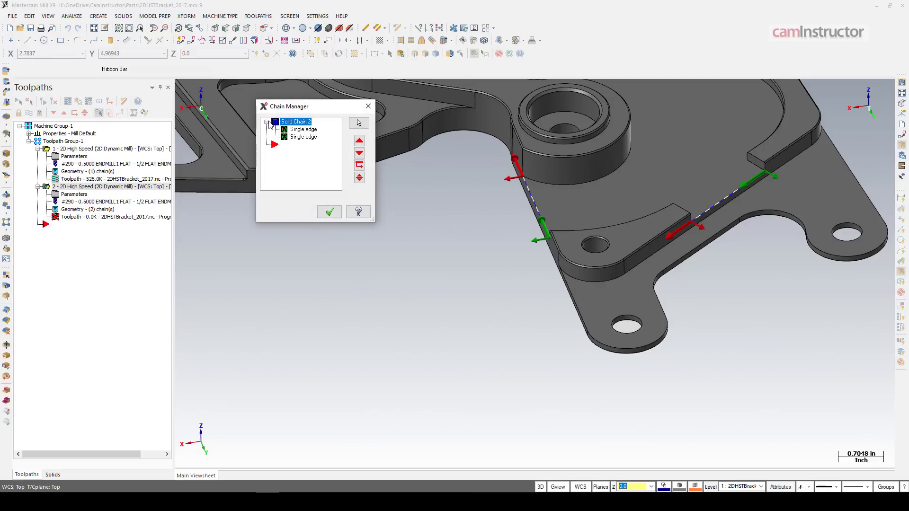
{"action": "left_click", "coordinate": [306, 130]}
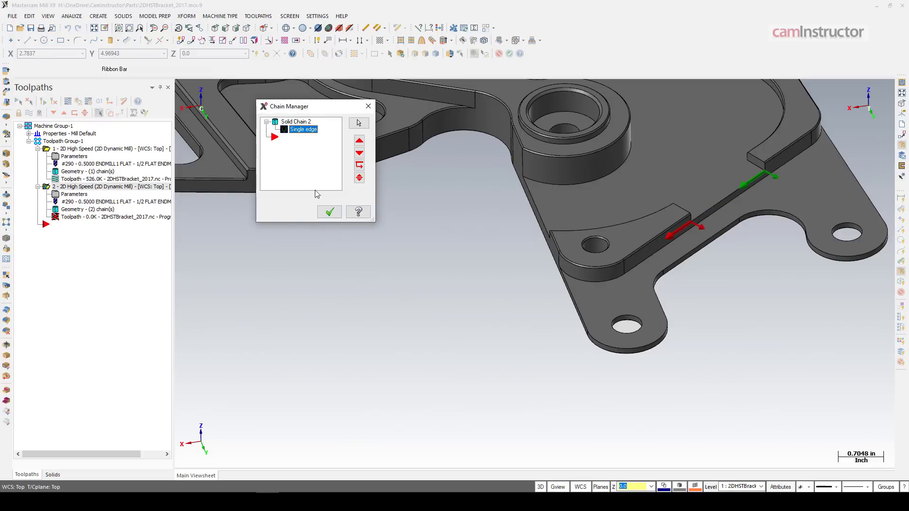
{"action": "left_click", "coordinate": [330, 212]}
{"action": "left_click", "coordinate": [234, 345]}
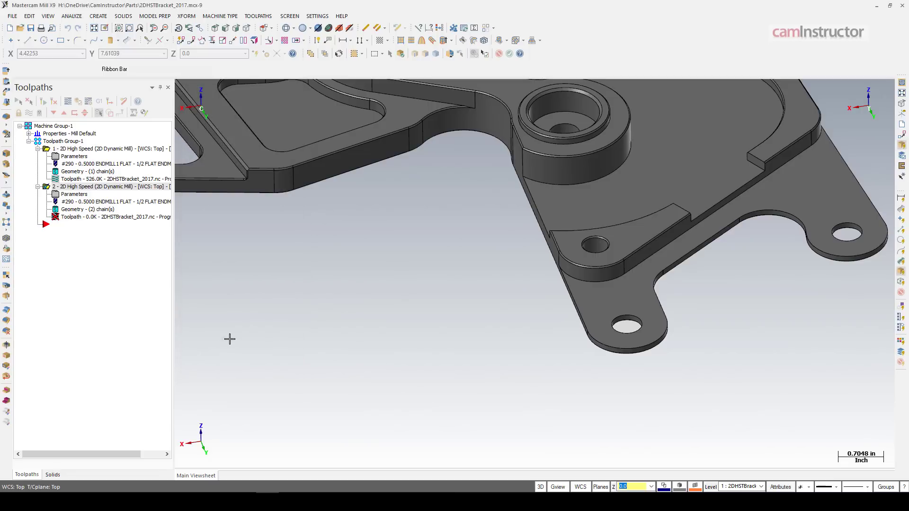
Regenerate the second Dynamic Mill toolpath and inspect its passes across the large open pocket.
{"action": "left_click", "coordinate": [41, 104]}
{"action": "key", "text": "alt+F1"}
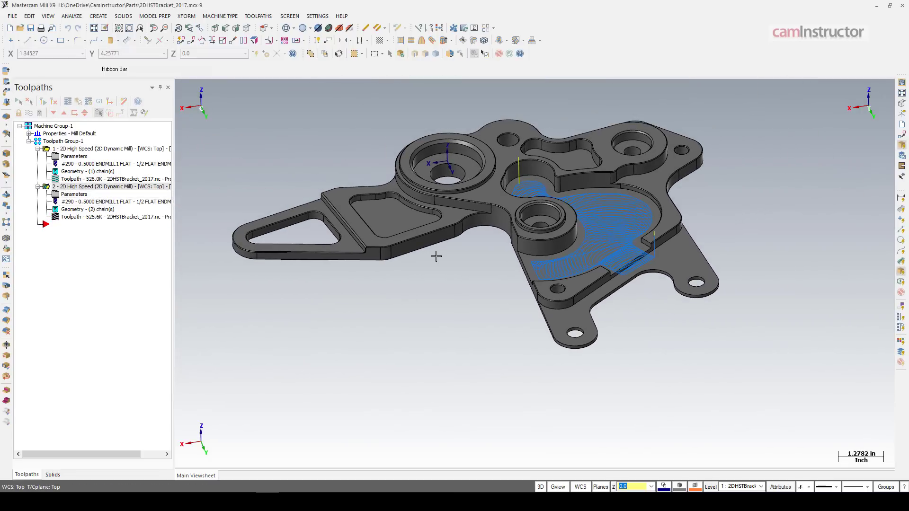
{"action": "scroll", "coordinate": [436, 256], "scroll_direction": "up", "scroll_amount": 4}
{"action": "scroll", "coordinate": [440, 257], "scroll_direction": "up", "scroll_amount": 1}
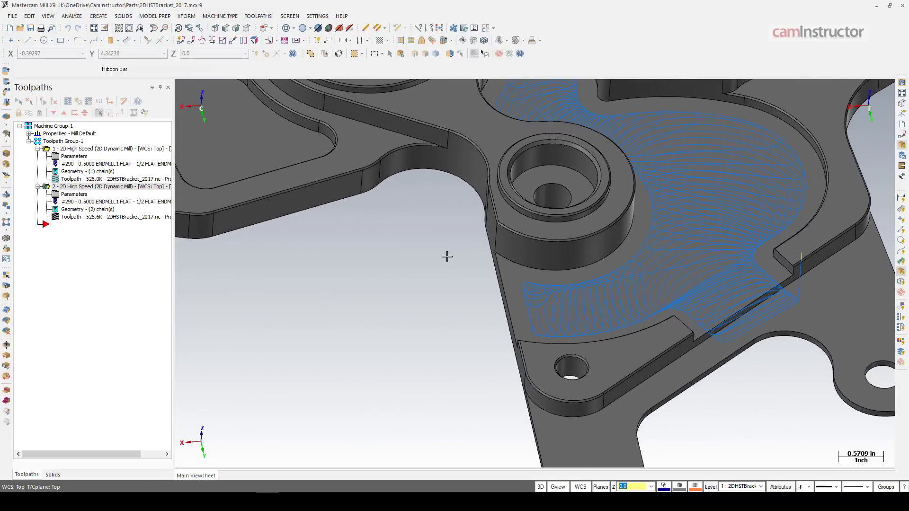
{"action": "middle_click_drag", "start_coordinate": [530, 279], "coordinate": [416, 288]}
{"action": "scroll", "coordinate": [461, 280], "scroll_direction": "up", "scroll_amount": 4}
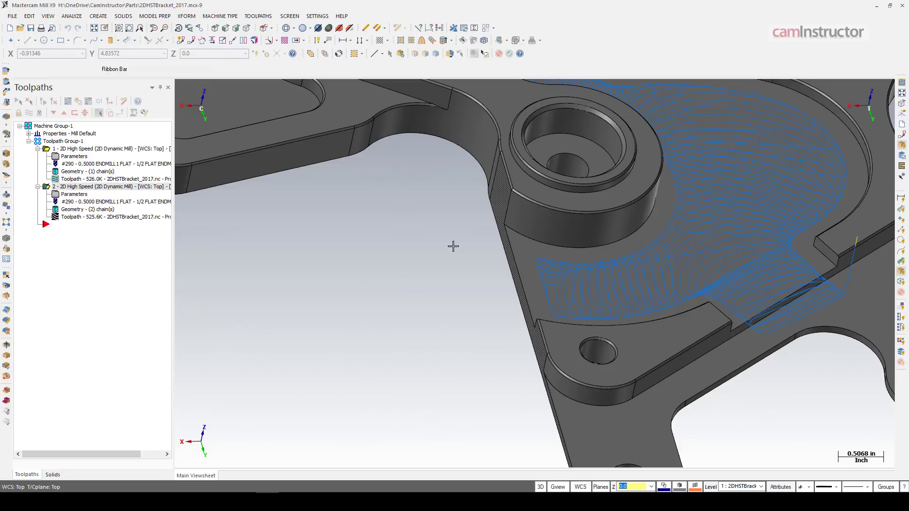
{"action": "scroll", "coordinate": [402, 290], "scroll_direction": "down", "scroll_amount": 4}
{"action": "scroll", "coordinate": [237, 322], "scroll_direction": "up", "scroll_amount": 2}
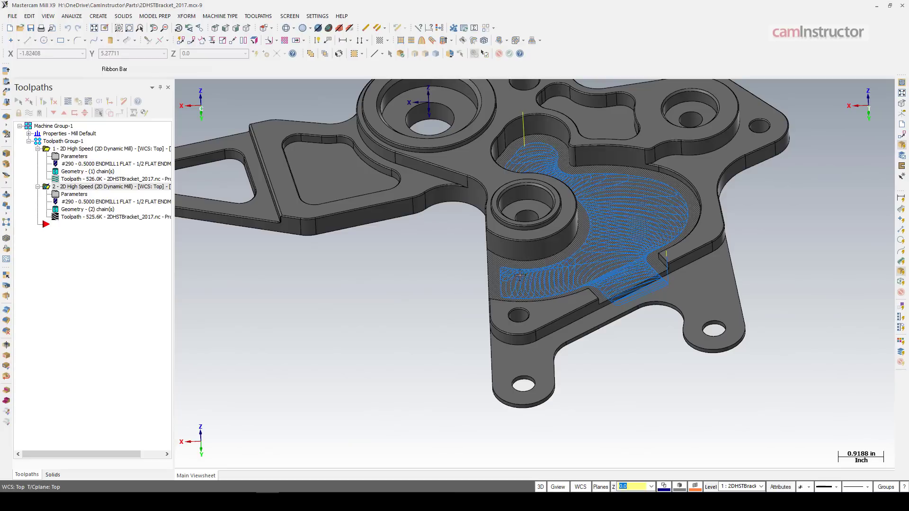
Collapse both existing Dynamic Mill operations and bring the bracket's triangular arm into view.
{"action": "left_click", "coordinate": [112, 187]}
{"action": "left_click", "coordinate": [38, 149]}
{"action": "left_click", "coordinate": [38, 156]}
{"action": "middle_click_drag", "start_coordinate": [213, 277], "coordinate": [372, 362]}
{"action": "scroll", "coordinate": [375, 220], "scroll_direction": "down", "scroll_amount": 2}
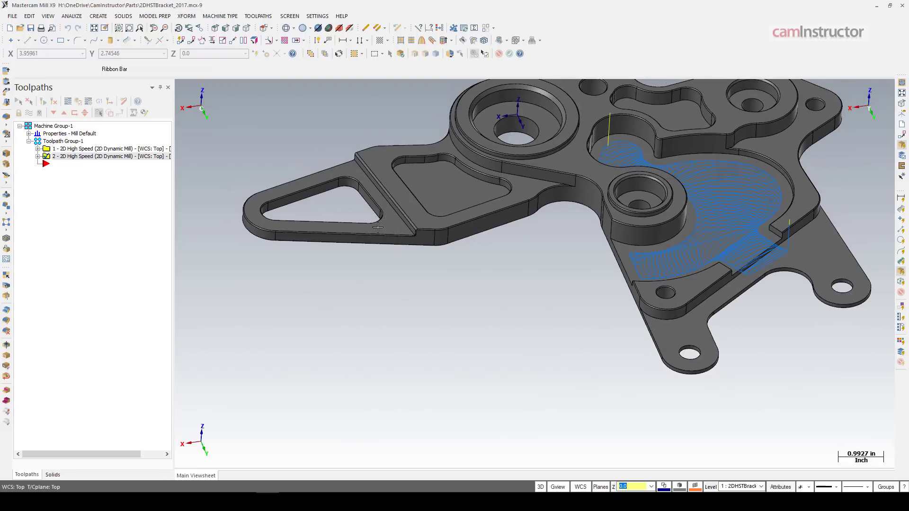
Start a third 2D High Speed Dynamic Mill toolpath and set its machining region chaining to loop selection.
{"action": "left_click", "coordinate": [206, 17]}
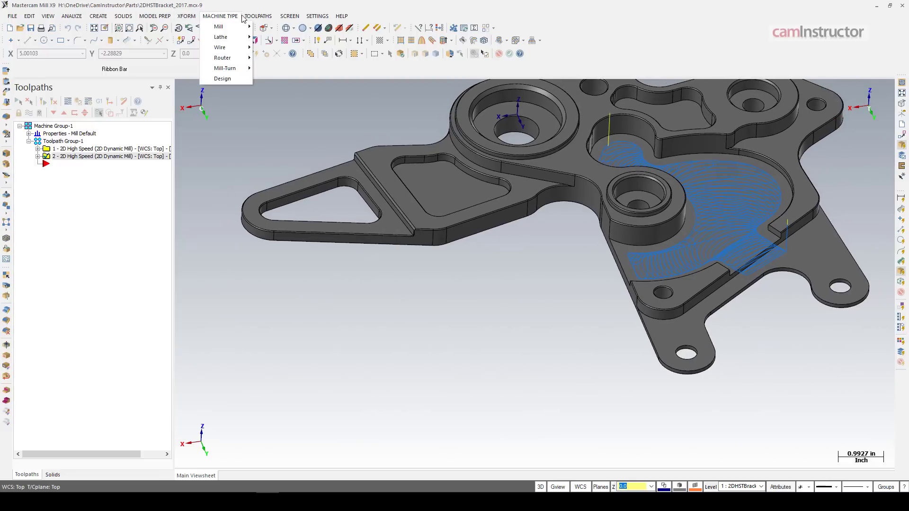
{"action": "left_click", "coordinate": [258, 16]}
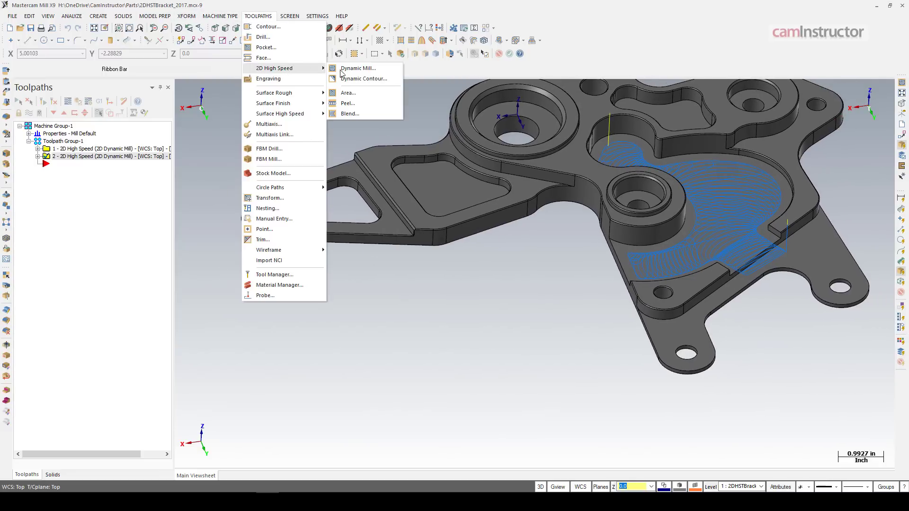
{"action": "left_click", "coordinate": [358, 68]}
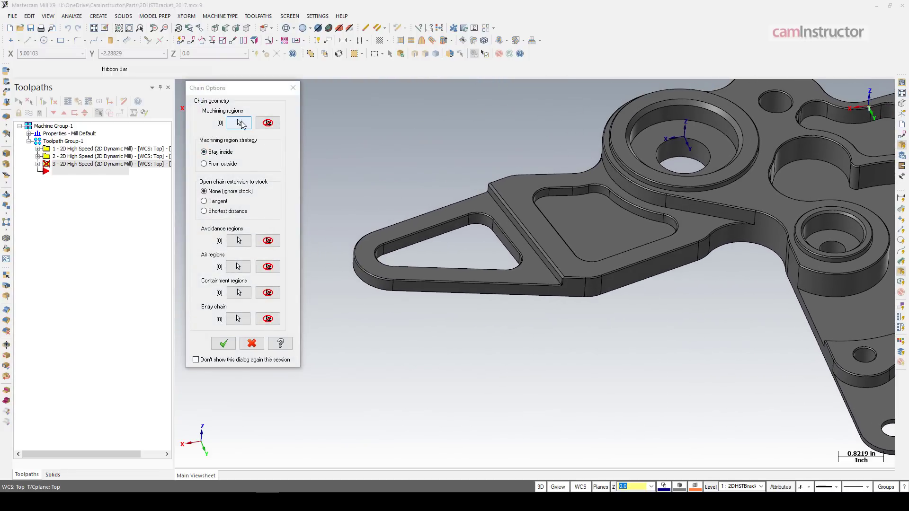
{"action": "left_click", "coordinate": [240, 123]}
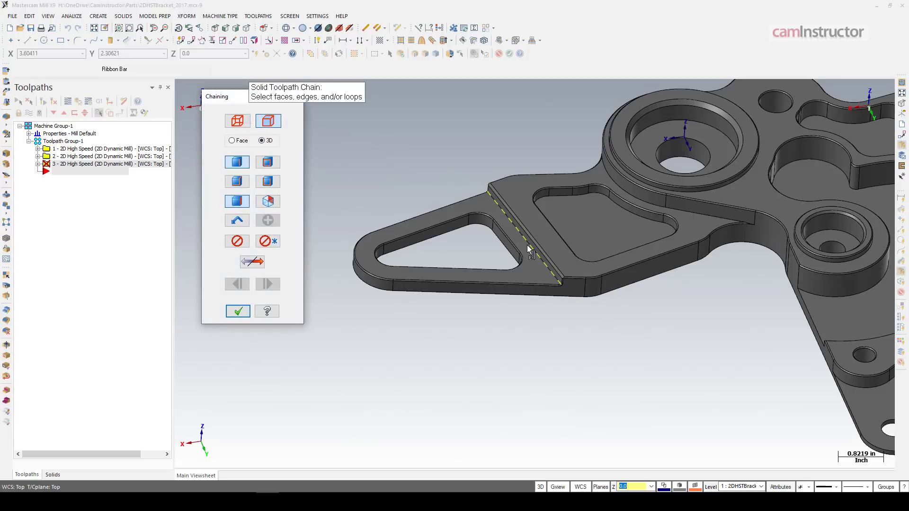
{"action": "scroll", "coordinate": [529, 262], "scroll_direction": "up", "scroll_amount": 2}
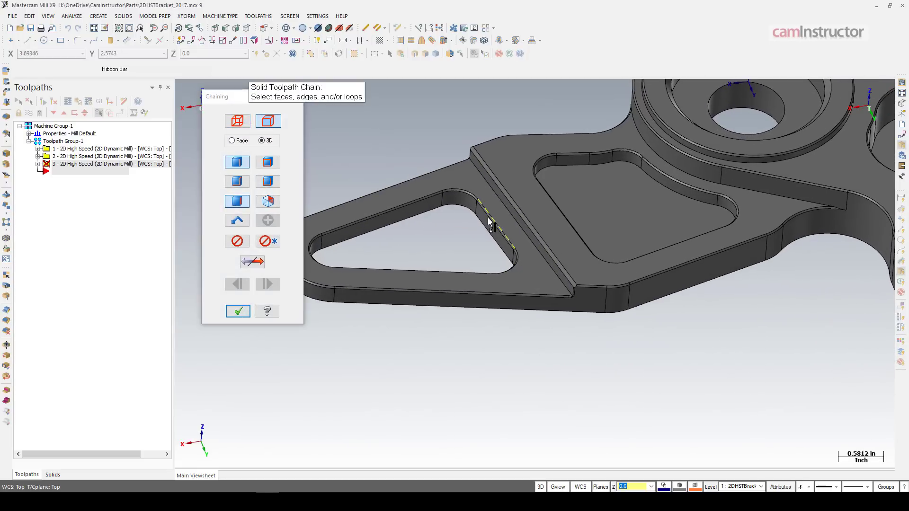
{"action": "left_click", "coordinate": [268, 163]}
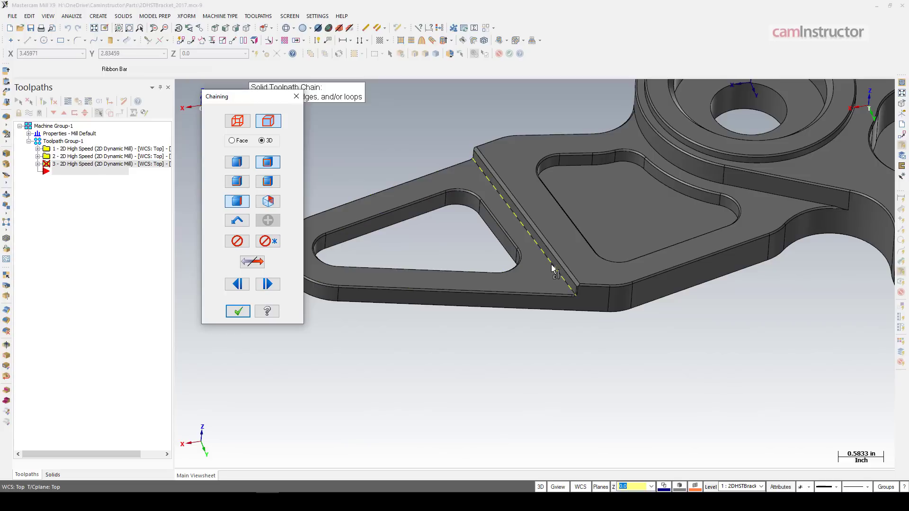
{"action": "scroll", "coordinate": [562, 280], "scroll_direction": "up", "scroll_amount": 9}
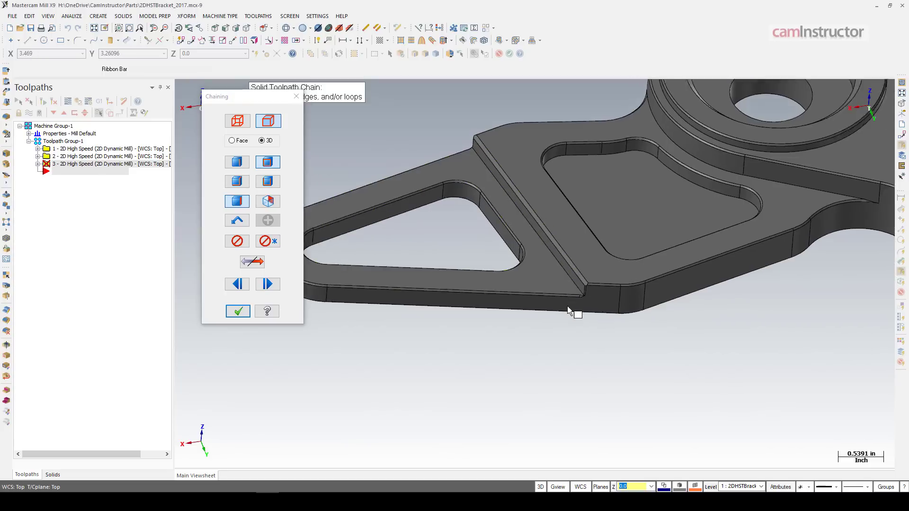
{"action": "scroll", "coordinate": [605, 284], "scroll_direction": "up", "scroll_amount": 6}
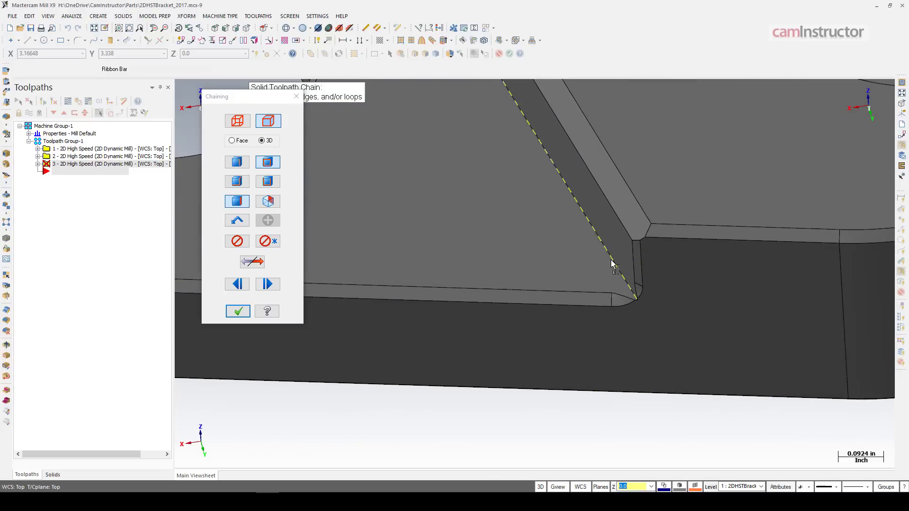
{"action": "left_click", "coordinate": [811, 224]}
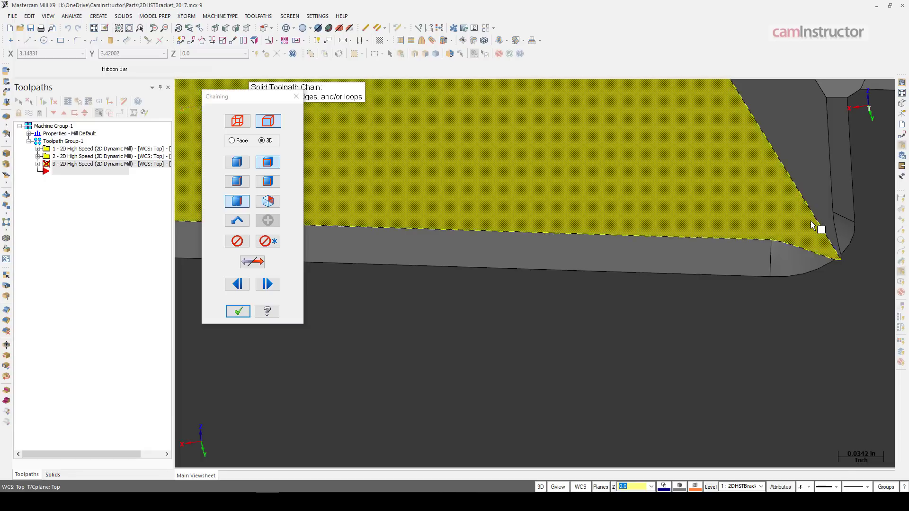
{"action": "scroll", "coordinate": [758, 263], "scroll_direction": "down", "scroll_amount": 14}
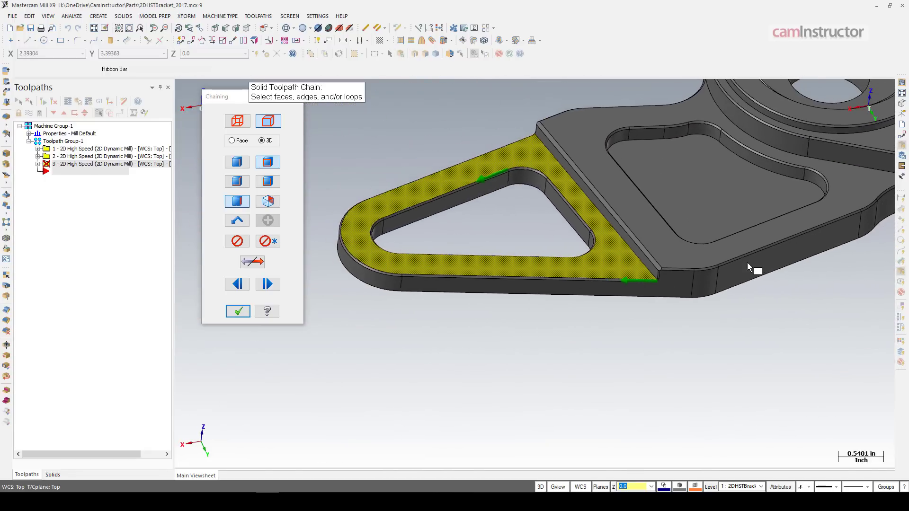
{"action": "scroll", "coordinate": [748, 262], "scroll_direction": "down", "scroll_amount": 1}
{"action": "scroll", "coordinate": [535, 244], "scroll_direction": "up", "scroll_amount": 3}
{"action": "middle_click_drag", "start_coordinate": [535, 243], "coordinate": [492, 218]}
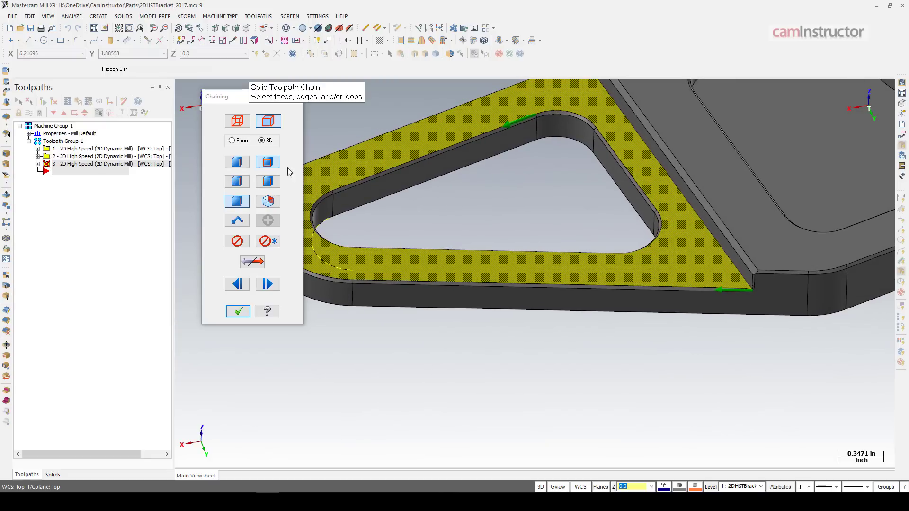
{"action": "left_click", "coordinate": [267, 241]}
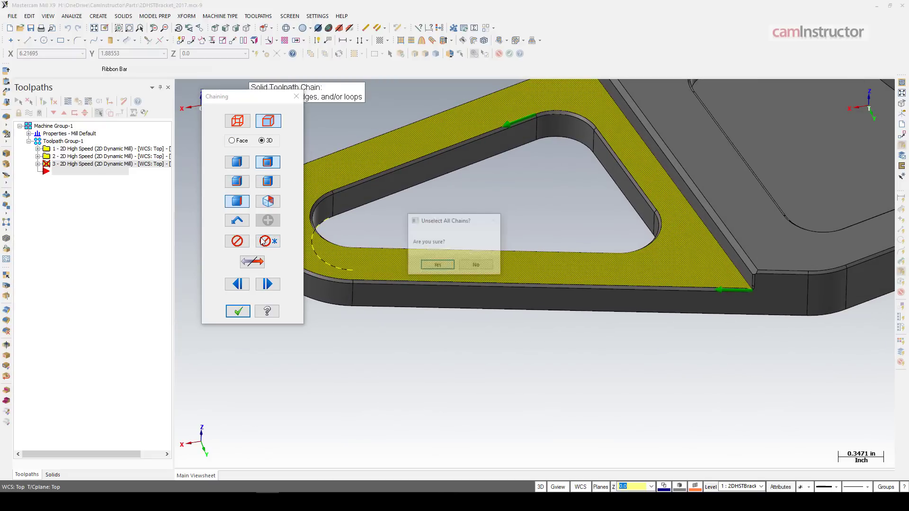
{"action": "left_click", "coordinate": [438, 266]}
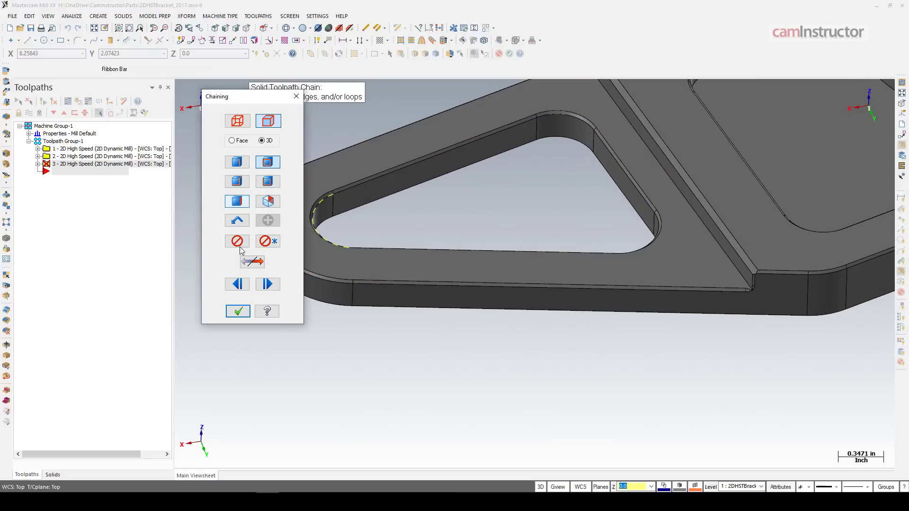
Chain the outer loop of the triangular arm's lowered face as the machining region, excluding the inner cutout.
{"action": "scroll", "coordinate": [734, 265], "scroll_direction": "up", "scroll_amount": 2}
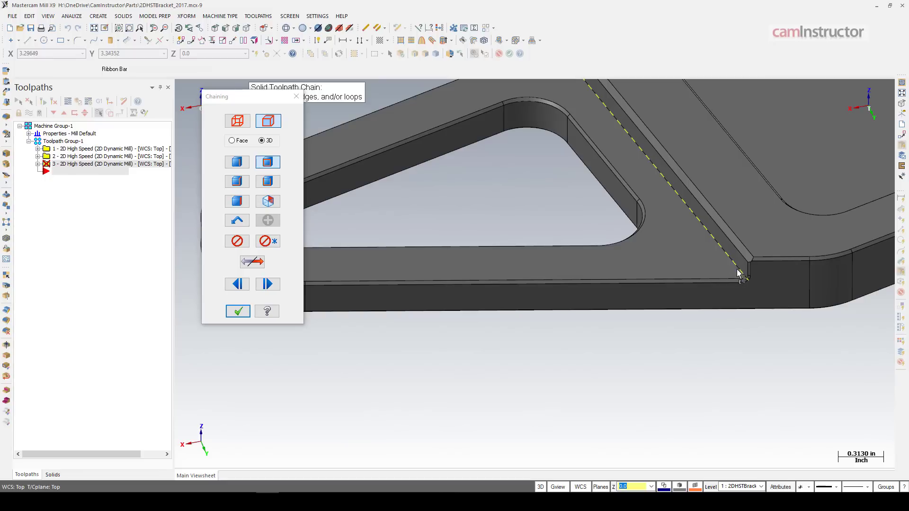
{"action": "scroll", "coordinate": [739, 274], "scroll_direction": "up", "scroll_amount": 5}
{"action": "left_click", "coordinate": [779, 257]}
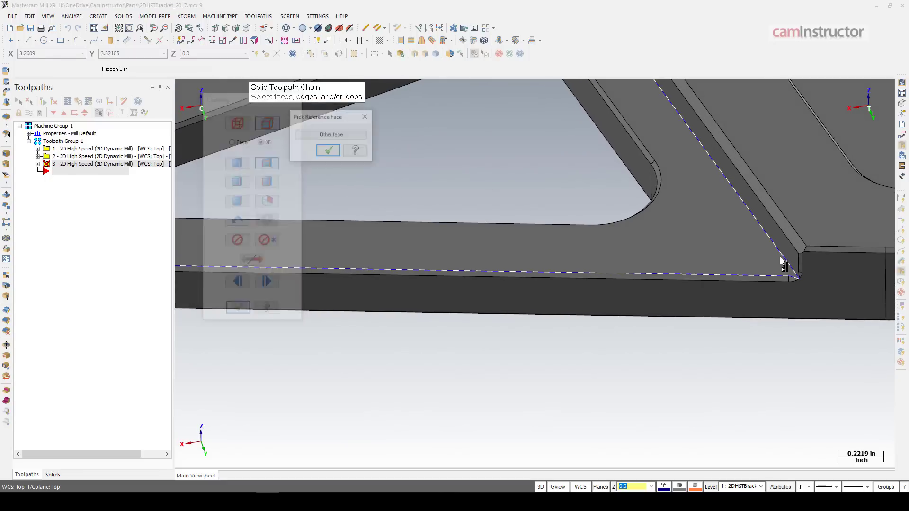
{"action": "scroll", "coordinate": [779, 257], "scroll_direction": "down", "scroll_amount": 10}
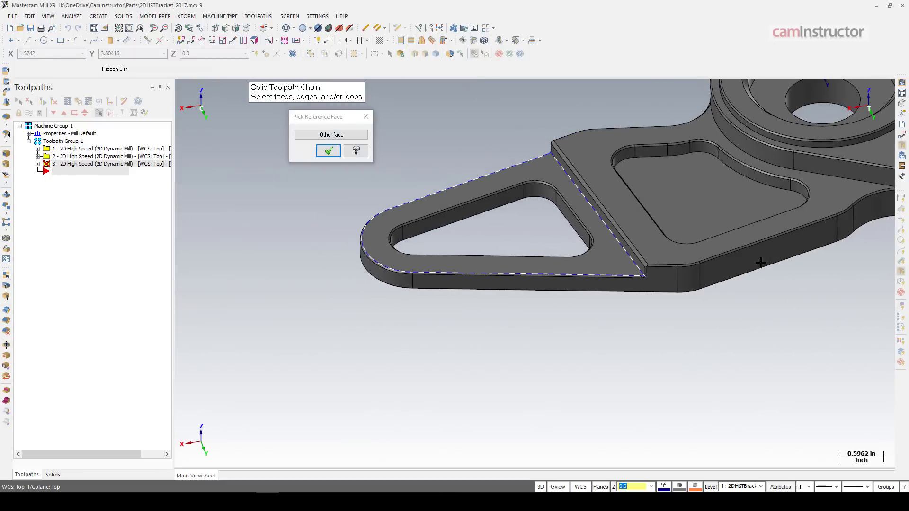
{"action": "left_click", "coordinate": [327, 152]}
{"action": "left_click", "coordinate": [238, 312]}
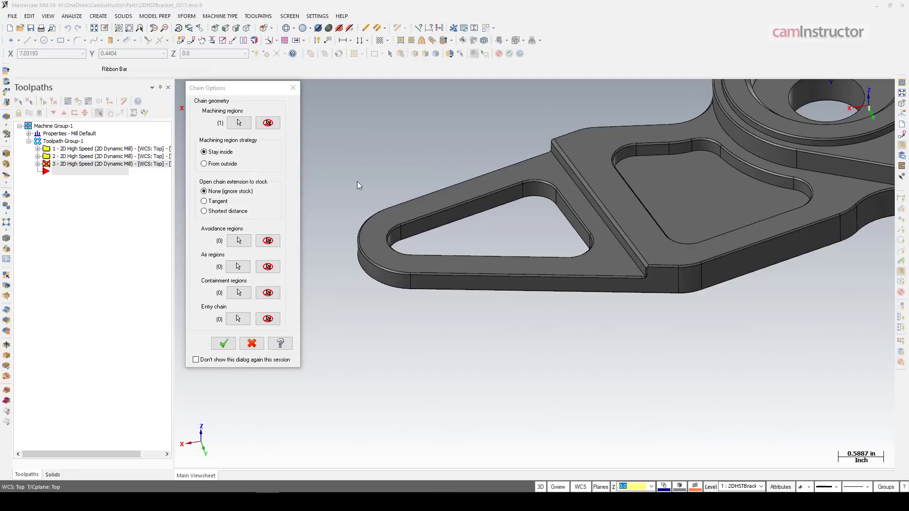
Begin a partial-loop air region at the tiny edge in the front corner of the step, with the arm's lowered face as reference.
{"action": "left_click", "coordinate": [238, 267]}
{"action": "left_click", "coordinate": [562, 274]}
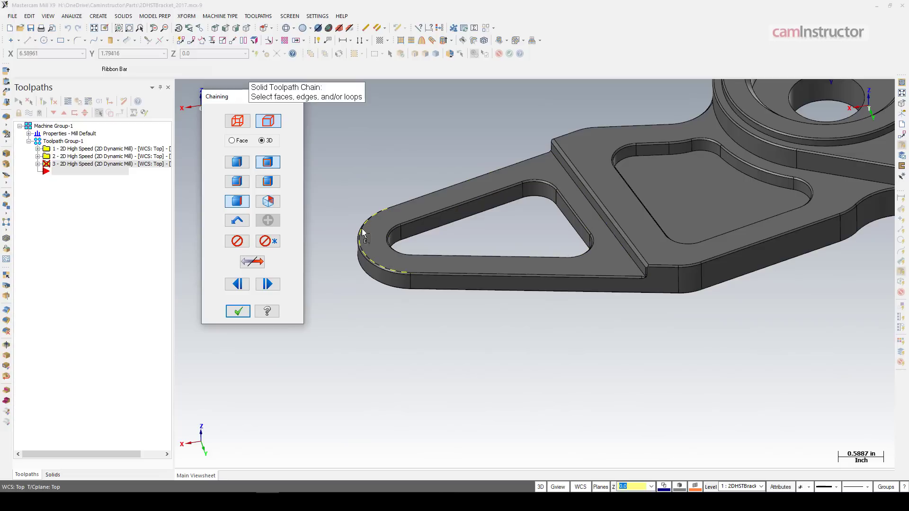
{"action": "left_click", "coordinate": [273, 185]}
{"action": "scroll", "coordinate": [513, 339], "scroll_direction": "up", "scroll_amount": 10}
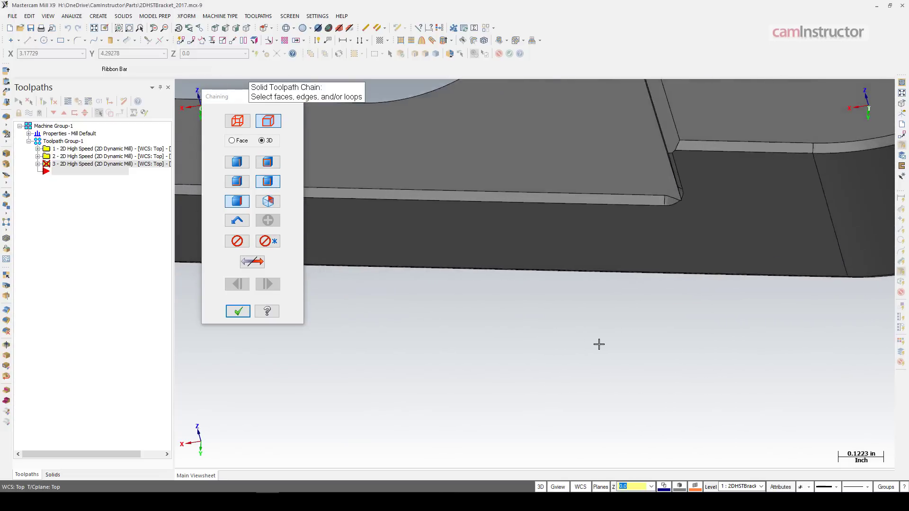
{"action": "scroll", "coordinate": [669, 285], "scroll_direction": "up", "scroll_amount": 6}
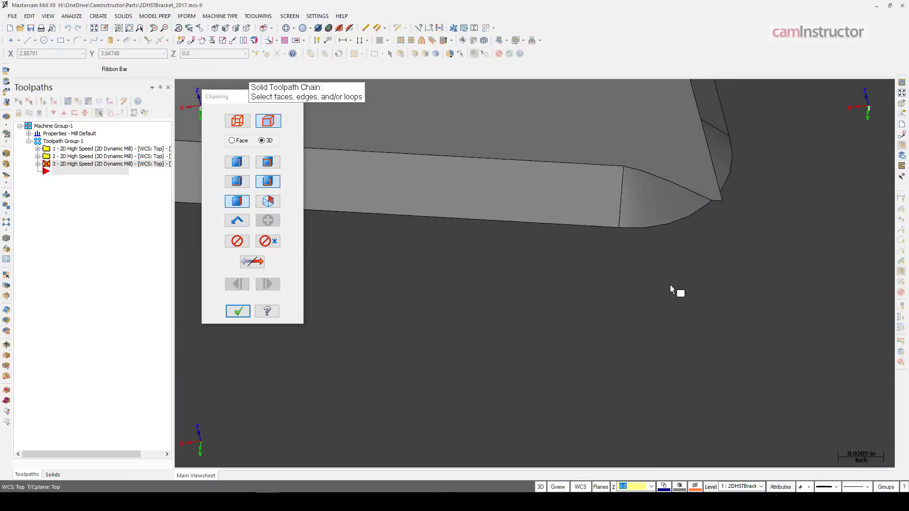
{"action": "scroll", "coordinate": [669, 285], "scroll_direction": "up", "scroll_amount": 1}
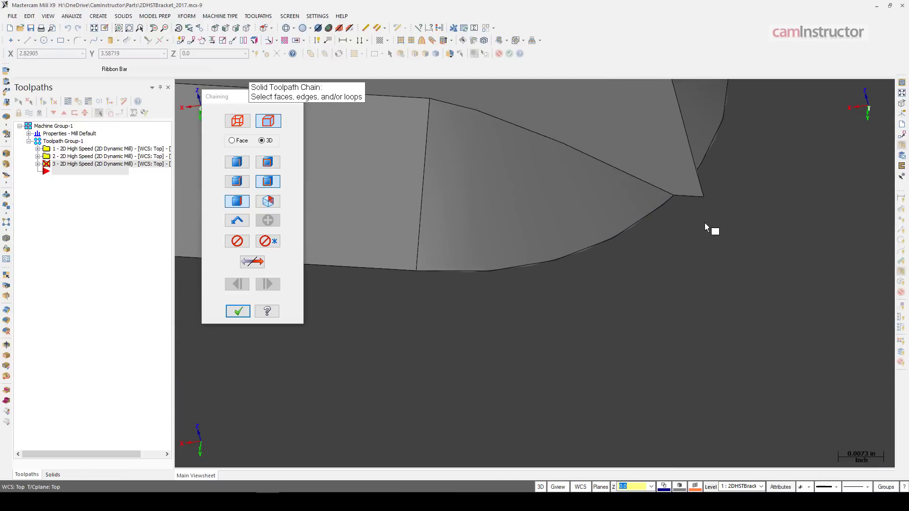
{"action": "left_click", "coordinate": [697, 198]}
{"action": "scroll", "coordinate": [404, 211], "scroll_direction": "down", "scroll_amount": 10}
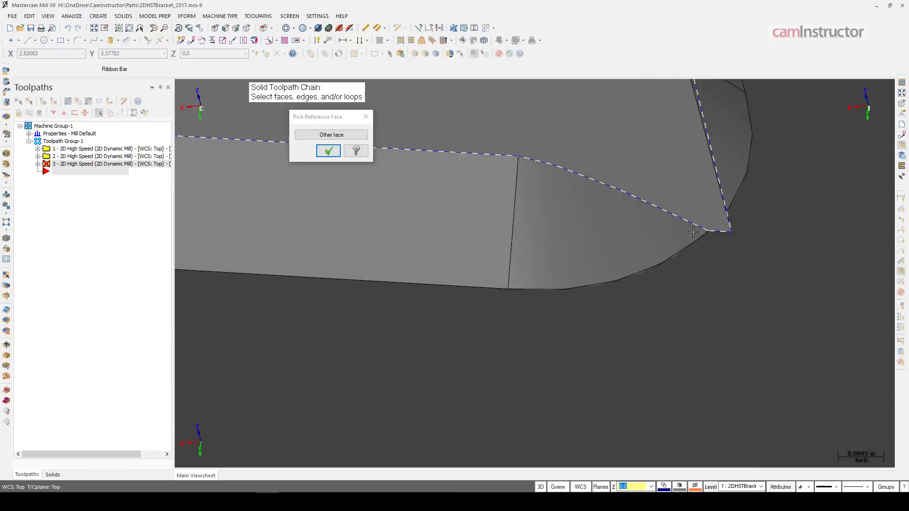
{"action": "scroll", "coordinate": [404, 211], "scroll_direction": "down", "scroll_amount": 1}
{"action": "left_click", "coordinate": [329, 151]}
End the partial loop at the short curved edge in the step's opposite corner and accept the air region around the arm.
{"action": "scroll", "coordinate": [426, 211], "scroll_direction": "down", "scroll_amount": 4}
{"action": "middle_click_drag", "start_coordinate": [426, 212], "coordinate": [533, 269]}
{"action": "scroll", "coordinate": [533, 269], "scroll_direction": "up", "scroll_amount": 7}
{"action": "scroll", "coordinate": [533, 268], "scroll_direction": "up", "scroll_amount": 2}
{"action": "scroll", "coordinate": [442, 242], "scroll_direction": "up", "scroll_amount": 6}
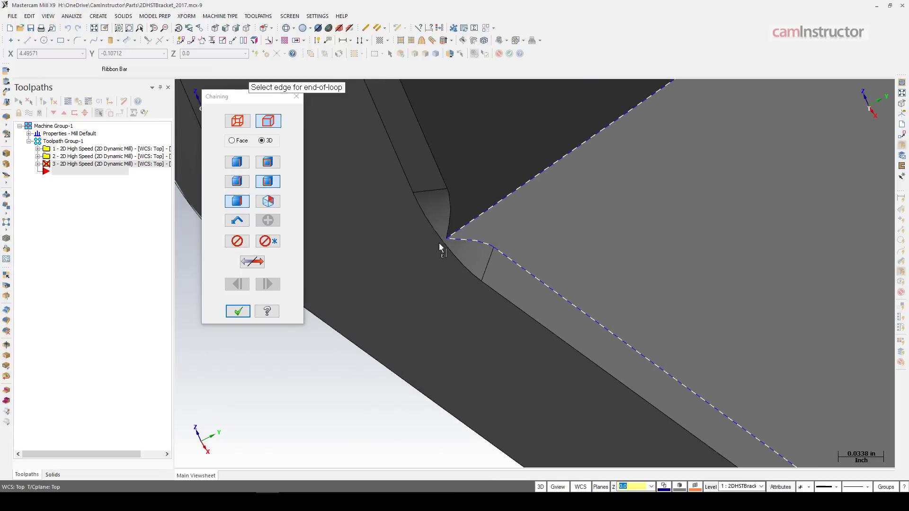
{"action": "scroll", "coordinate": [480, 248], "scroll_direction": "up", "scroll_amount": 4}
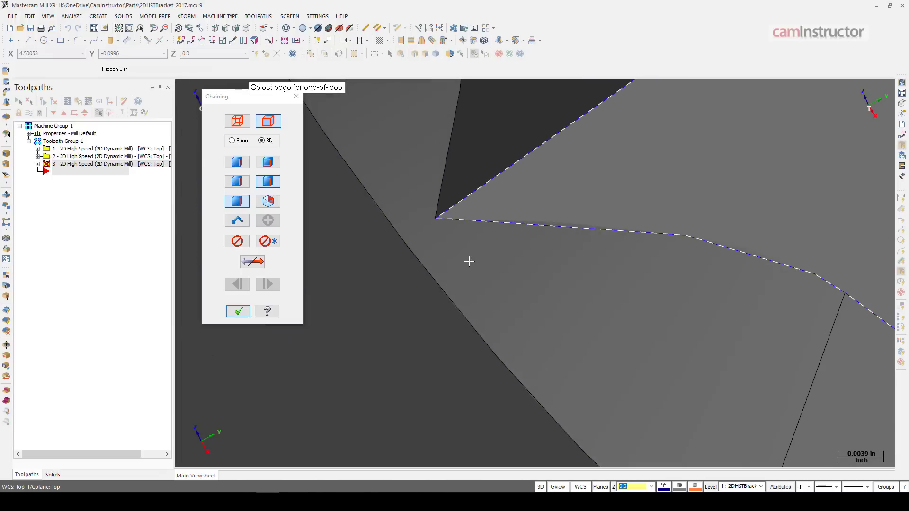
{"action": "scroll", "coordinate": [539, 258], "scroll_direction": "down", "scroll_amount": 6}
{"action": "left_click", "coordinate": [556, 233]}
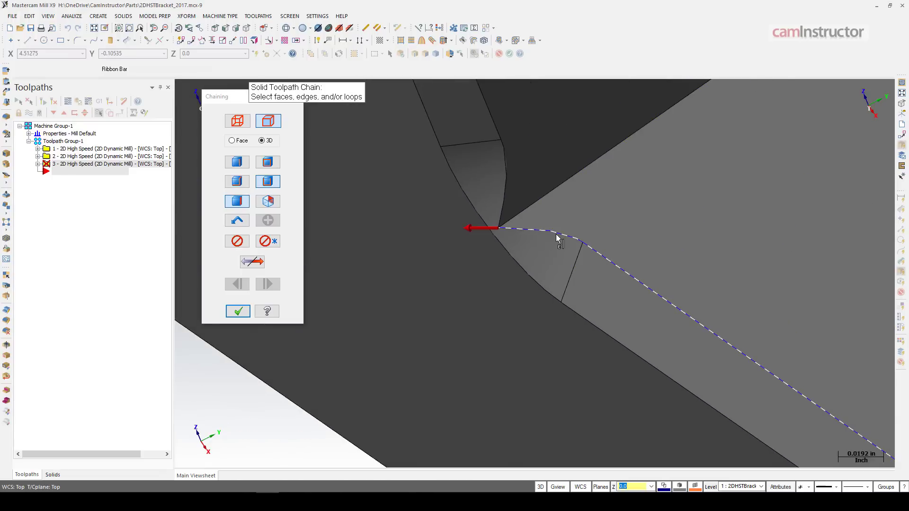
{"action": "scroll", "coordinate": [483, 294], "scroll_direction": "down", "scroll_amount": 8}
{"action": "scroll", "coordinate": [480, 290], "scroll_direction": "down", "scroll_amount": 3}
{"action": "middle_click_drag", "start_coordinate": [481, 290], "coordinate": [320, 262]}
{"action": "left_click", "coordinate": [241, 309]}
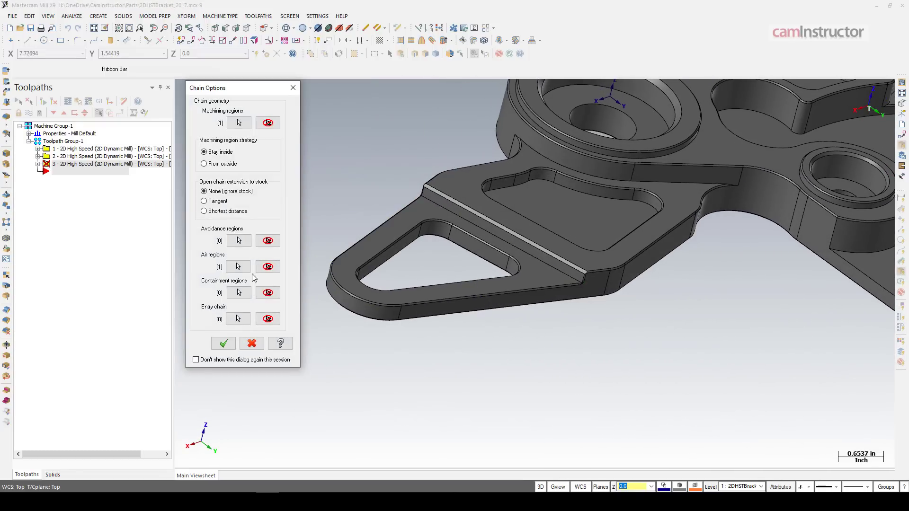
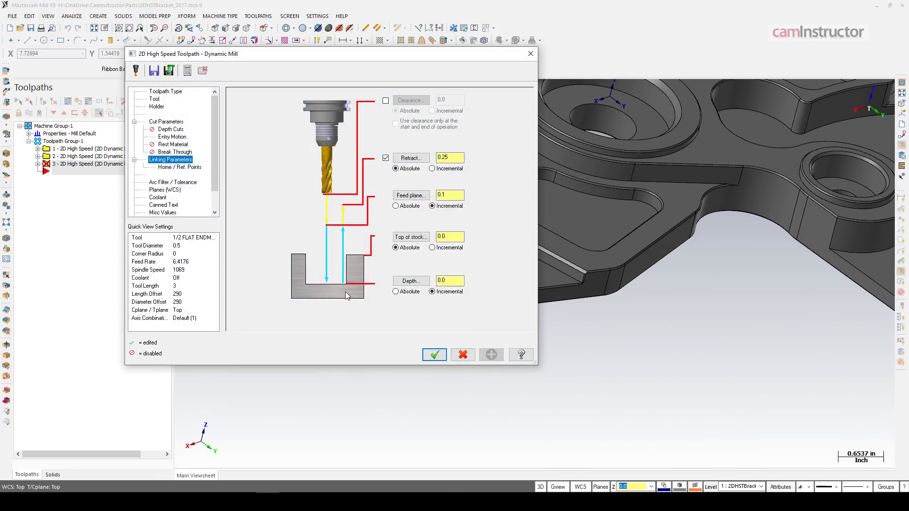
Accept the toolpath parameters and generate the Dynamic Mill toolpath on the lowered triangular arm.
{"action": "left_click", "coordinate": [433, 355]}
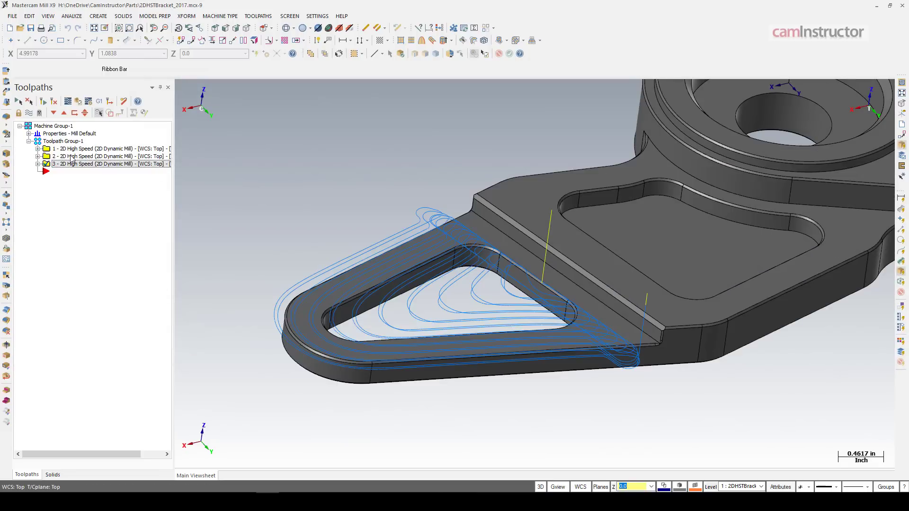
{"action": "scroll", "coordinate": [314, 192], "scroll_direction": "down", "scroll_amount": 3}
{"action": "scroll", "coordinate": [320, 192], "scroll_direction": "up", "scroll_amount": 4}
Display the three Dynamic Mill toolpaths one after another on the whole bracket to compare their cutting areas.
{"action": "left_click", "coordinate": [65, 149]}
{"action": "left_click", "coordinate": [87, 157]}
{"action": "left_click", "coordinate": [89, 164]}
{"action": "middle_click_drag", "start_coordinate": [469, 290], "coordinate": [369, 269]}
{"action": "scroll", "coordinate": [417, 283], "scroll_direction": "down", "scroll_amount": 4}
{"action": "scroll", "coordinate": [416, 282], "scroll_direction": "down", "scroll_amount": 1}
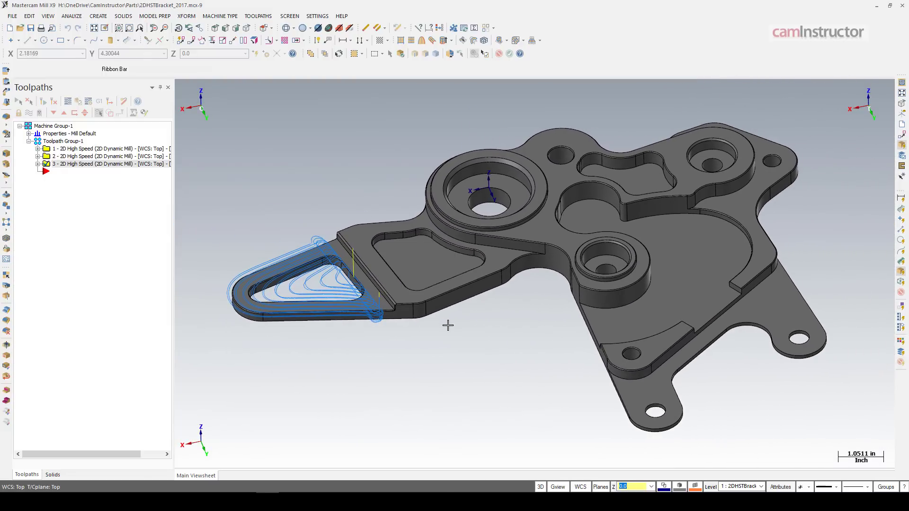
{"action": "left_click", "coordinate": [115, 148]}
{"action": "left_click", "coordinate": [123, 157]}
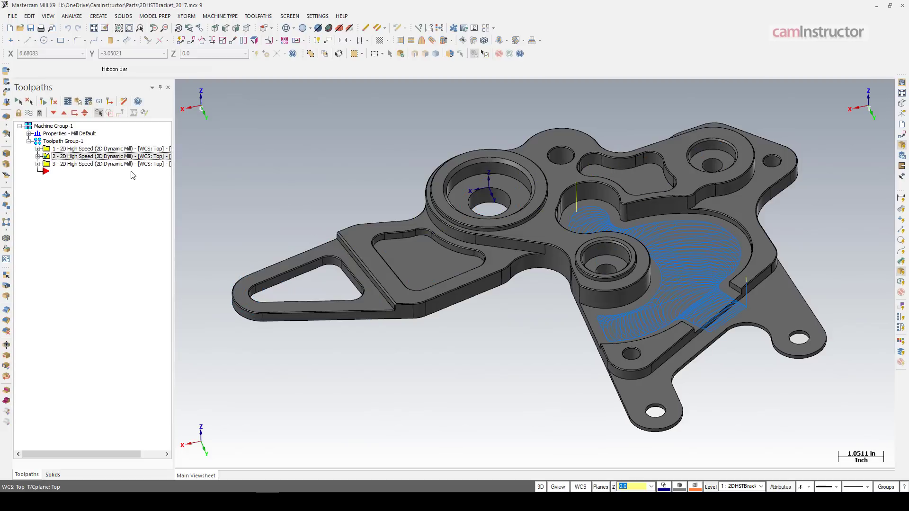
{"action": "left_click", "coordinate": [115, 165]}
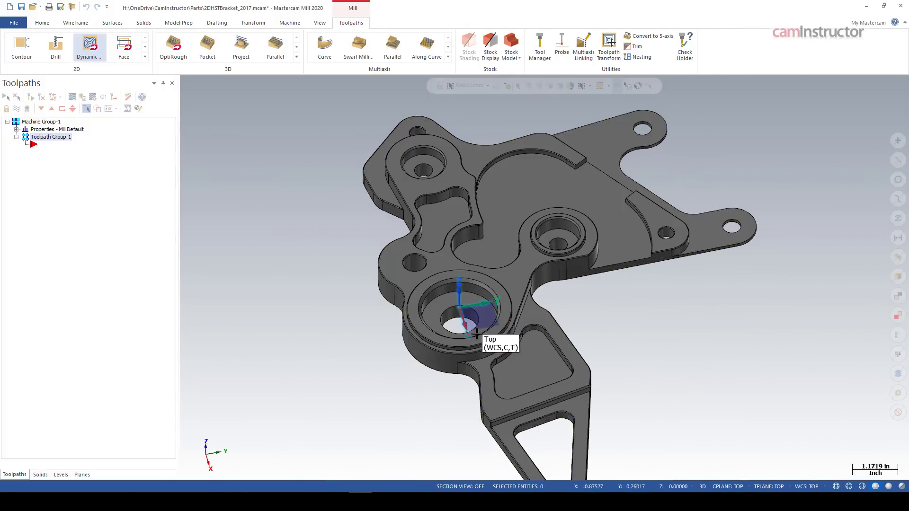
Switch to Mastercam 2020, start a Dynamic Mill toolpath and set its machining region chaining to face selection.
{"action": "left_click", "coordinate": [91, 49]}
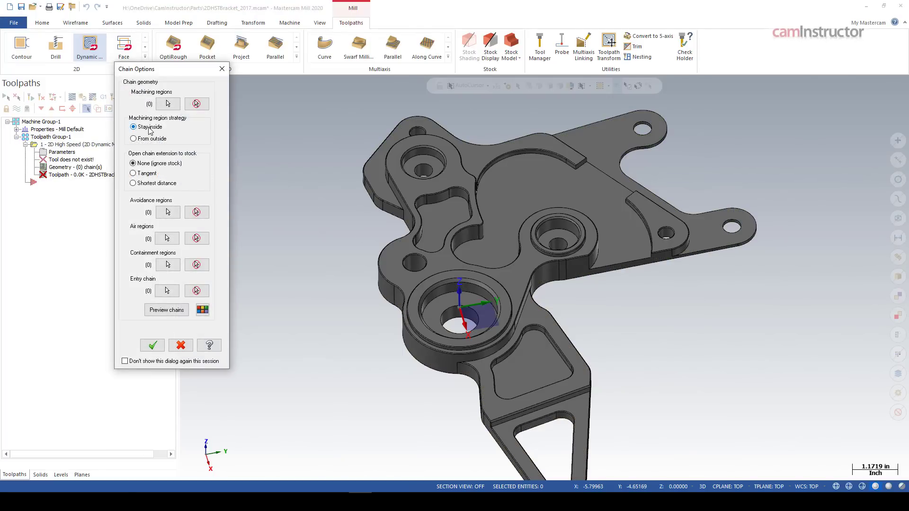
{"action": "left_click", "coordinate": [171, 105]}
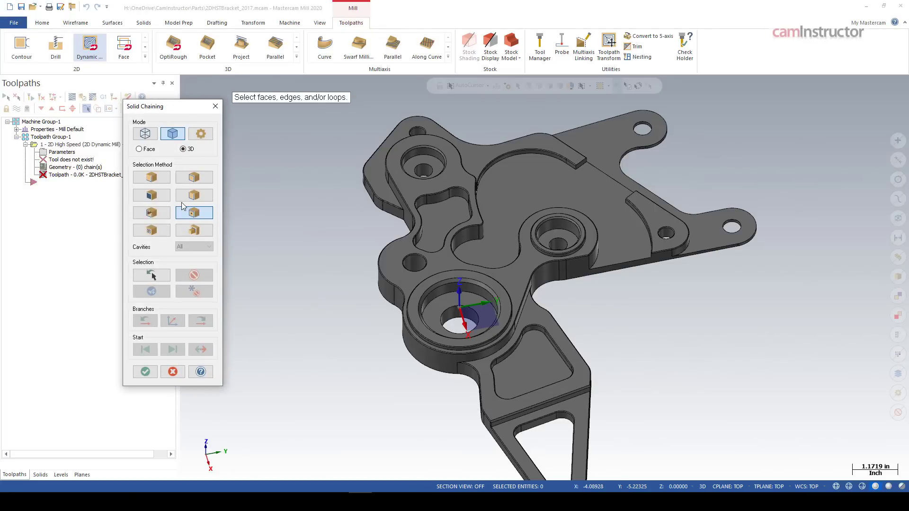
{"action": "left_click", "coordinate": [158, 198]}
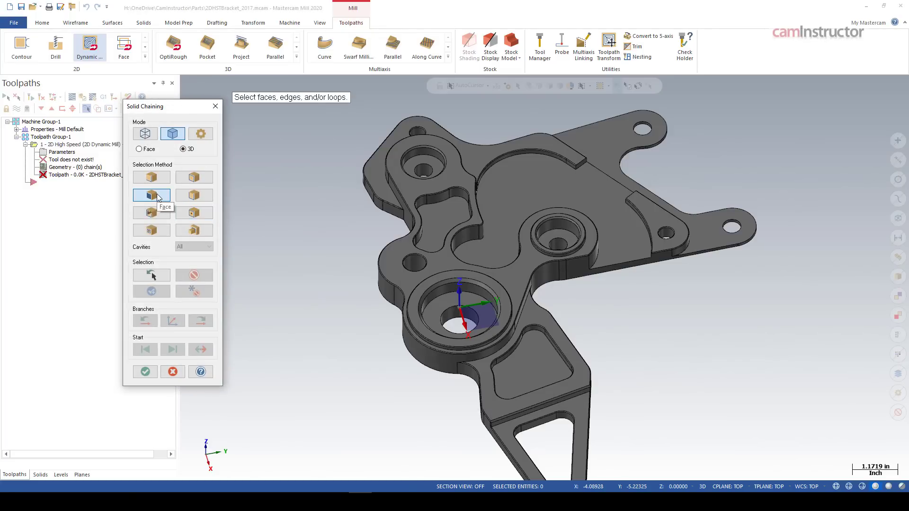
Select the floor faces of the two irregular closed pockets as machining regions.
{"action": "middle_click_drag", "start_coordinate": [490, 285], "coordinate": [494, 310]}
{"action": "scroll", "coordinate": [494, 310], "scroll_direction": "up", "scroll_amount": 1}
{"action": "left_click", "coordinate": [554, 416]}
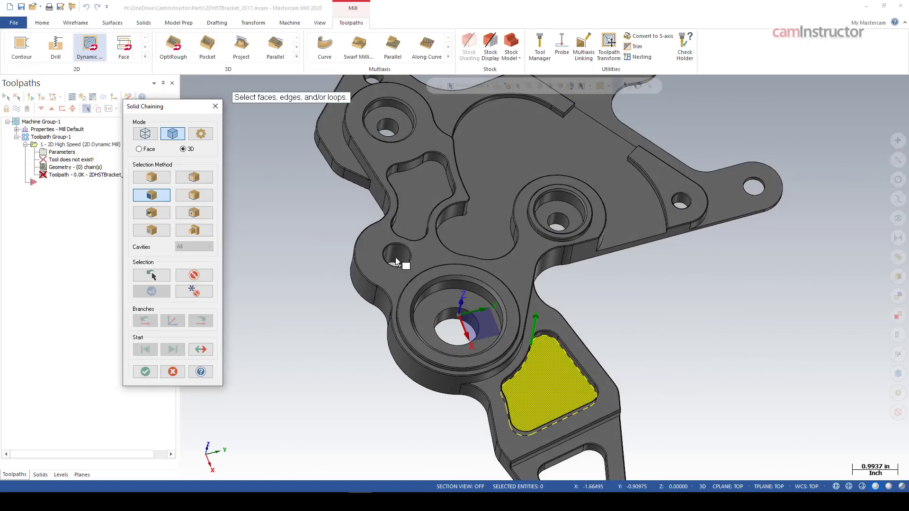
{"action": "left_click", "coordinate": [415, 189]}
{"action": "middle_click_drag", "start_coordinate": [414, 189], "coordinate": [357, 224]}
{"action": "scroll", "coordinate": [359, 225], "scroll_direction": "up", "scroll_amount": 4}
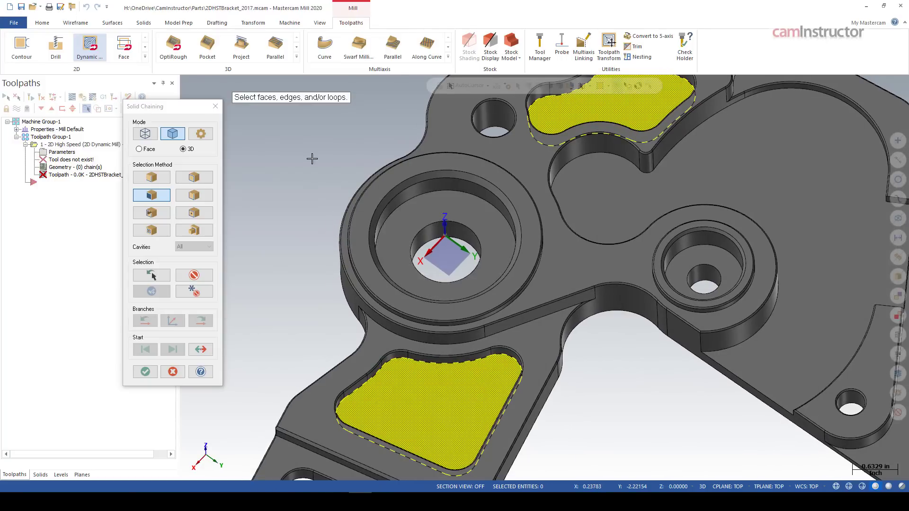
{"action": "scroll", "coordinate": [312, 159], "scroll_direction": "down", "scroll_amount": 4}
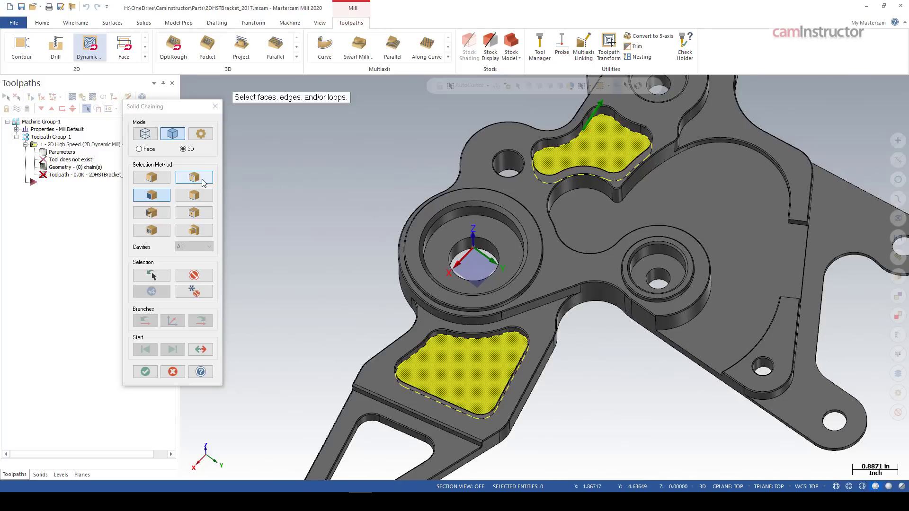
Add the outer loop of the large bore's counterbore floor as a machining region, using loop selection and the proposed reference face.
{"action": "left_click", "coordinate": [158, 194]}
{"action": "middle_click_drag", "start_coordinate": [462, 245], "coordinate": [435, 239]}
{"action": "left_click", "coordinate": [465, 213]}
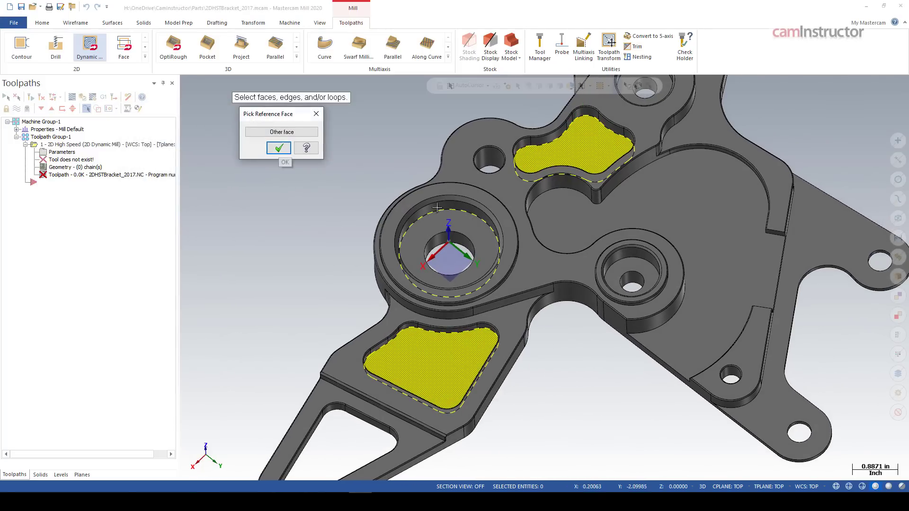
{"action": "left_click", "coordinate": [279, 149]}
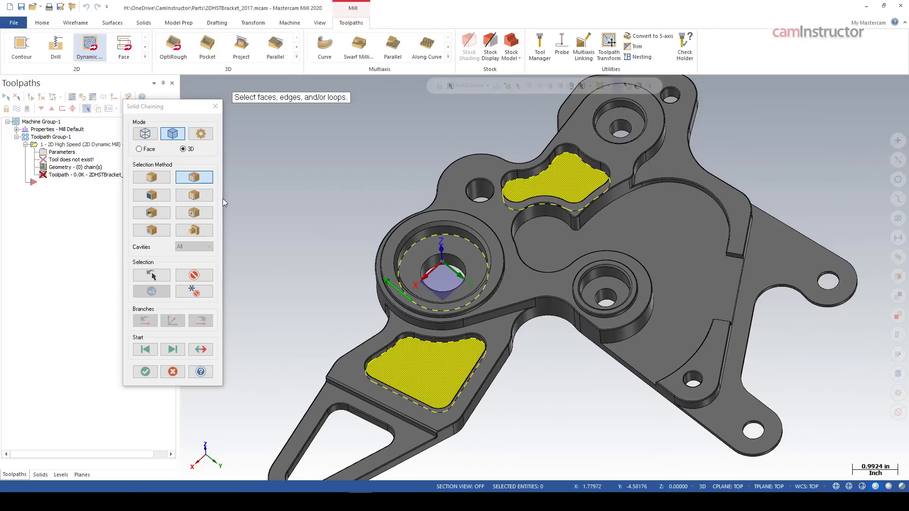
Add the counterbore floors of the two smaller bosses with outer edges selection and accept the machining regions.
{"action": "left_click", "coordinate": [199, 217]}
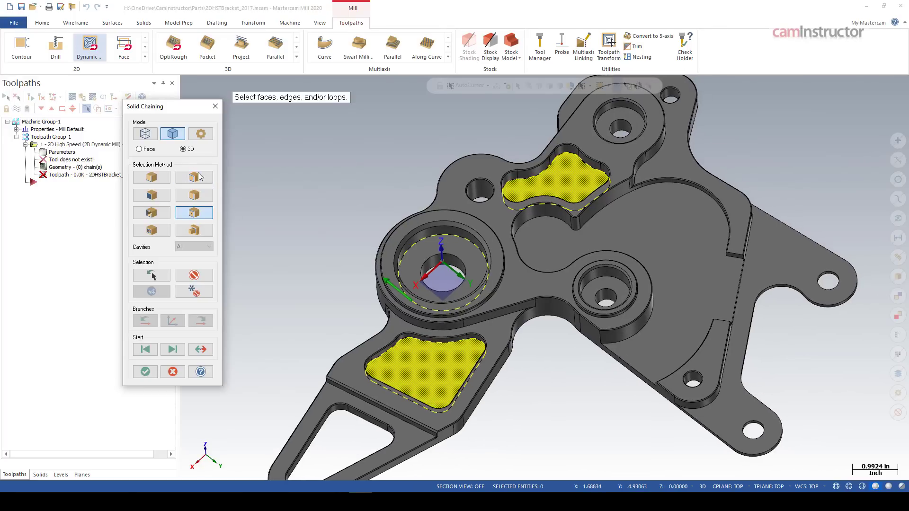
{"action": "middle_click_drag", "start_coordinate": [270, 220], "coordinate": [242, 241]}
{"action": "scroll", "coordinate": [549, 274], "scroll_direction": "up", "scroll_amount": 2}
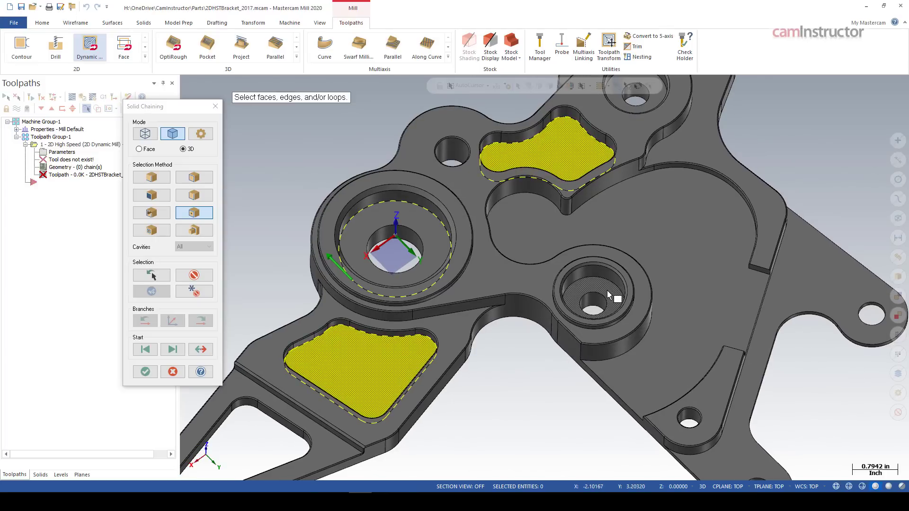
{"action": "scroll", "coordinate": [609, 290], "scroll_direction": "up", "scroll_amount": 1}
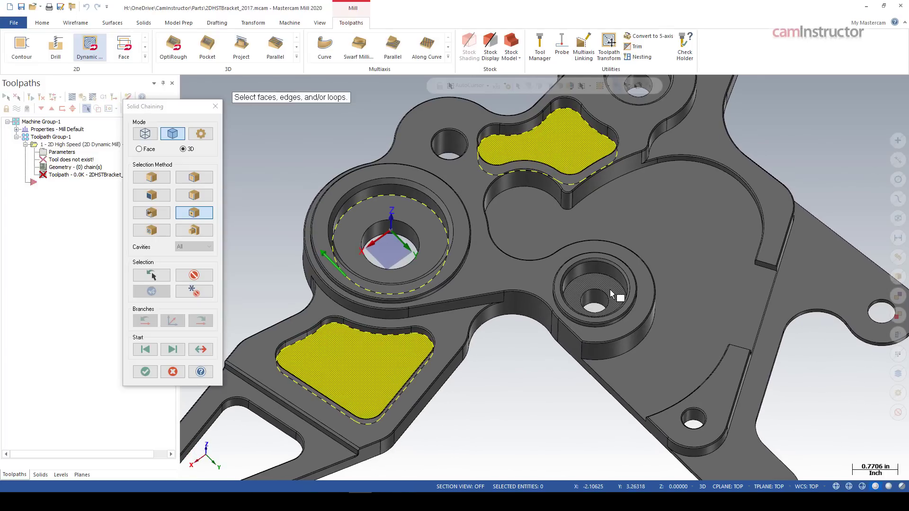
{"action": "left_click", "coordinate": [607, 288]}
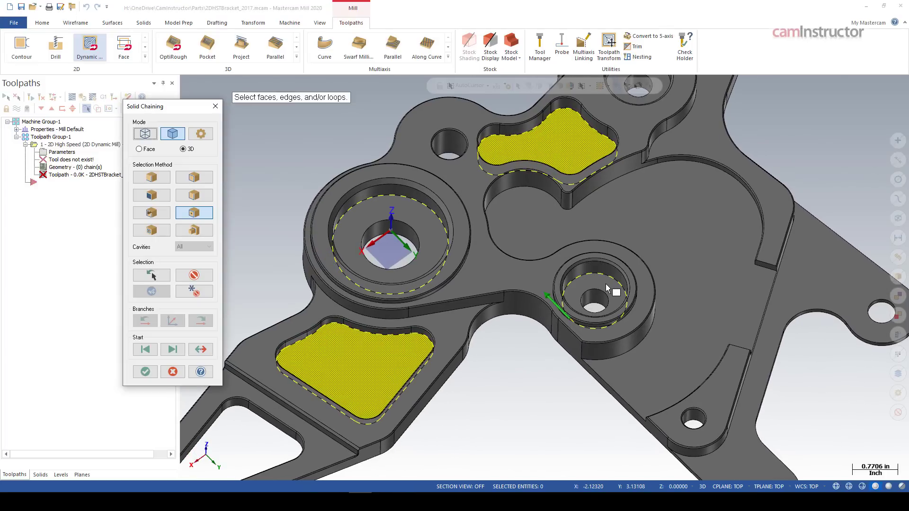
{"action": "scroll", "coordinate": [606, 285], "scroll_direction": "down", "scroll_amount": 3}
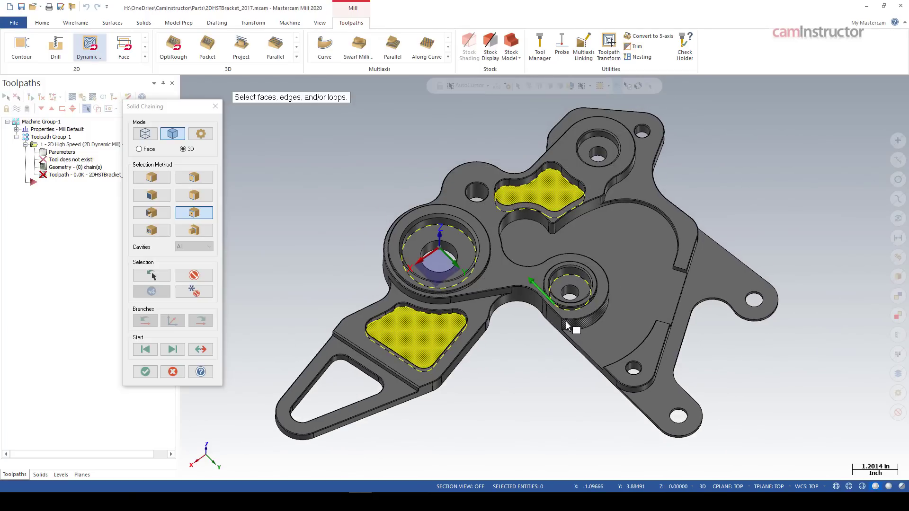
{"action": "scroll", "coordinate": [679, 148], "scroll_direction": "up", "scroll_amount": 1}
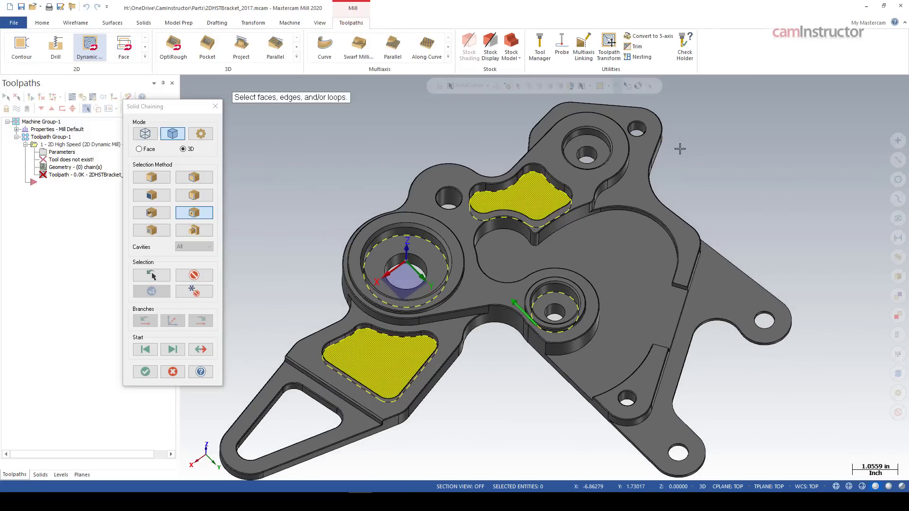
{"action": "left_click", "coordinate": [597, 147]}
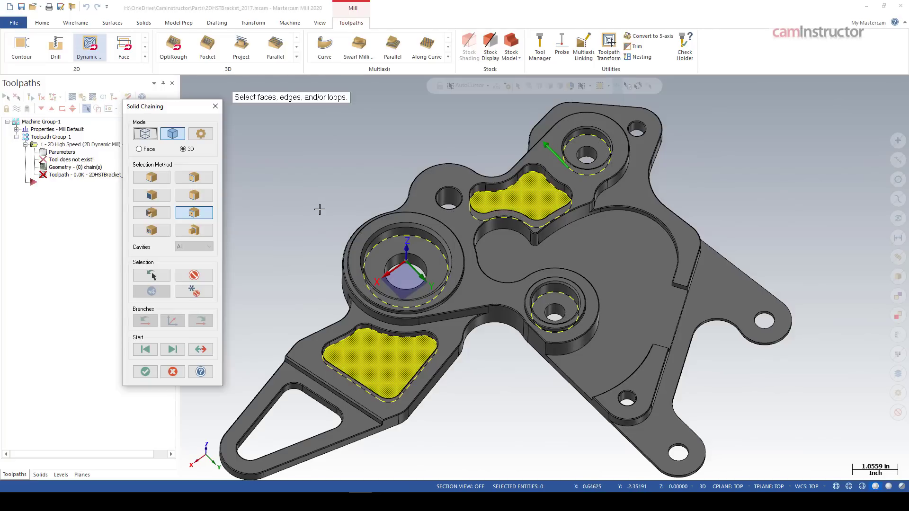
{"action": "left_click", "coordinate": [146, 372]}
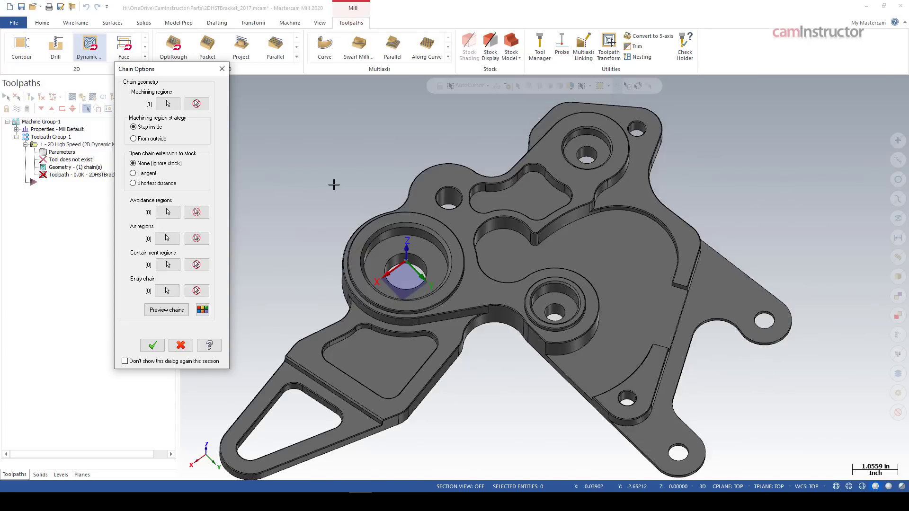
Preview the chained machining regions on the bracket.
{"action": "left_click", "coordinate": [168, 310]}
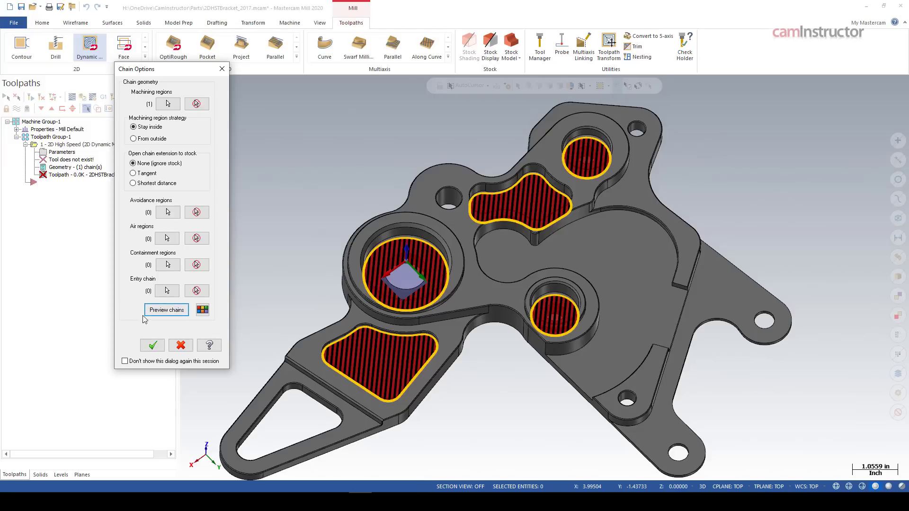
{"action": "mouse_move", "coordinate": [349, 197]}
{"action": "middle_mouse_down"}
{"action": "mouse_move", "coordinate": [348, 235]}
{"action": "mouse_move", "coordinate": [344, 183]}
{"action": "middle_mouse_up"}
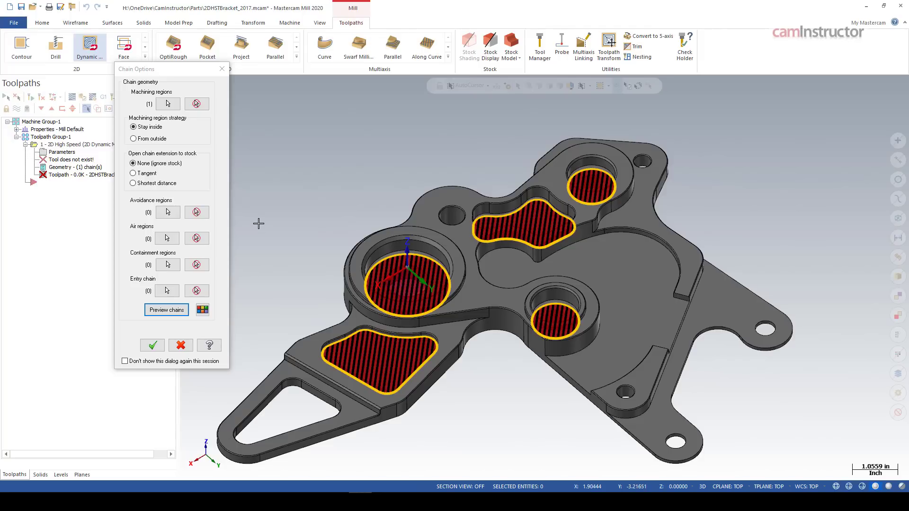
{"action": "middle_click_drag", "start_coordinate": [355, 185], "coordinate": [355, 166]}
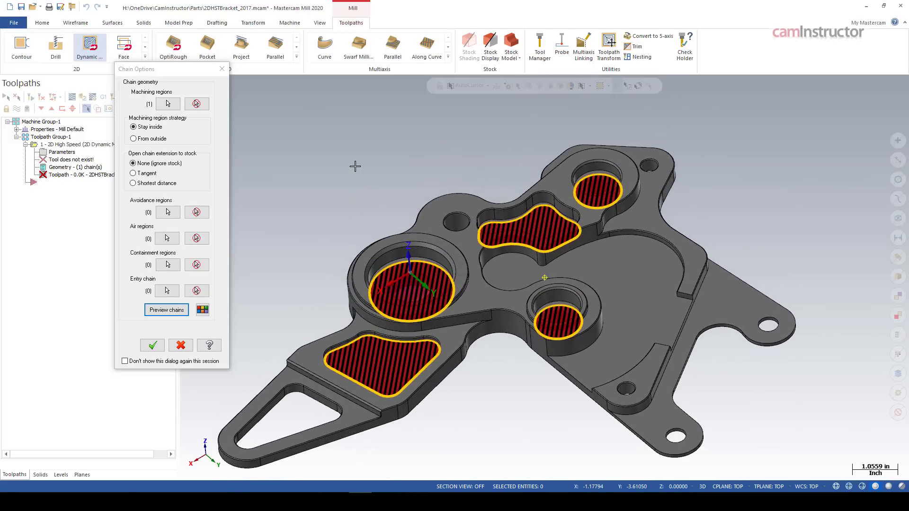
Accept the chains and generate the closed-pocket Dynamic Mill toolpath with the 1/2 flat endmill.
{"action": "left_click", "coordinate": [153, 345]}
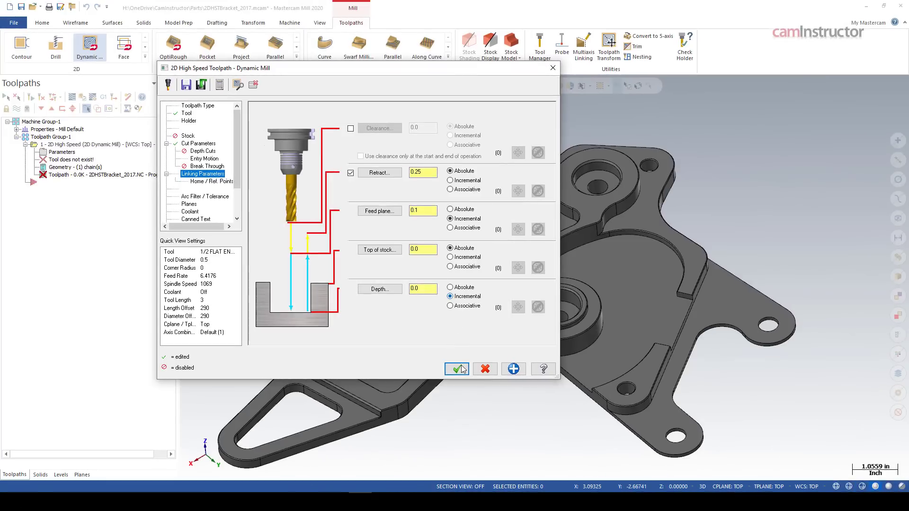
{"action": "left_click", "coordinate": [458, 368]}
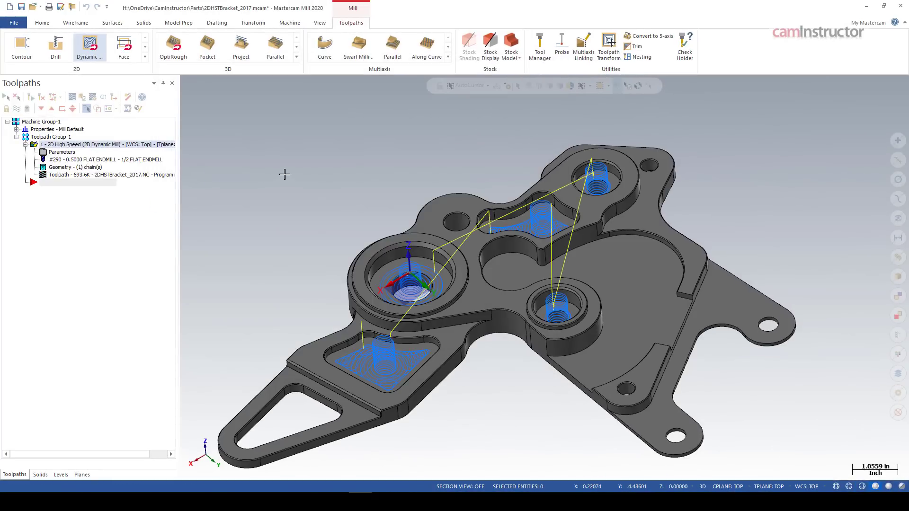
{"action": "middle_click_drag", "start_coordinate": [284, 174], "coordinate": [255, 184]}
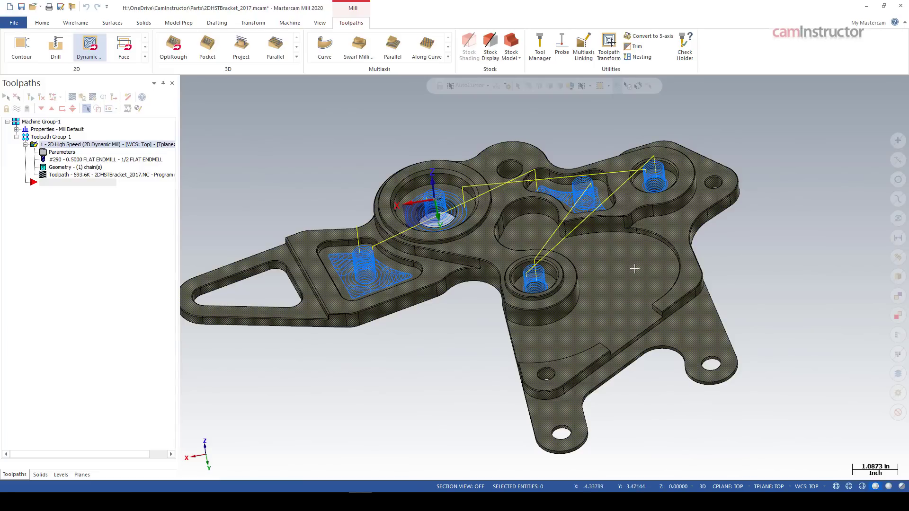
Start a second Dynamic Mill toolpath and chain the outer edges of the open pocket's floor as the machining region.
{"action": "middle_click_drag", "start_coordinate": [190, 113], "coordinate": [238, 111]}
{"action": "left_click", "coordinate": [90, 45]}
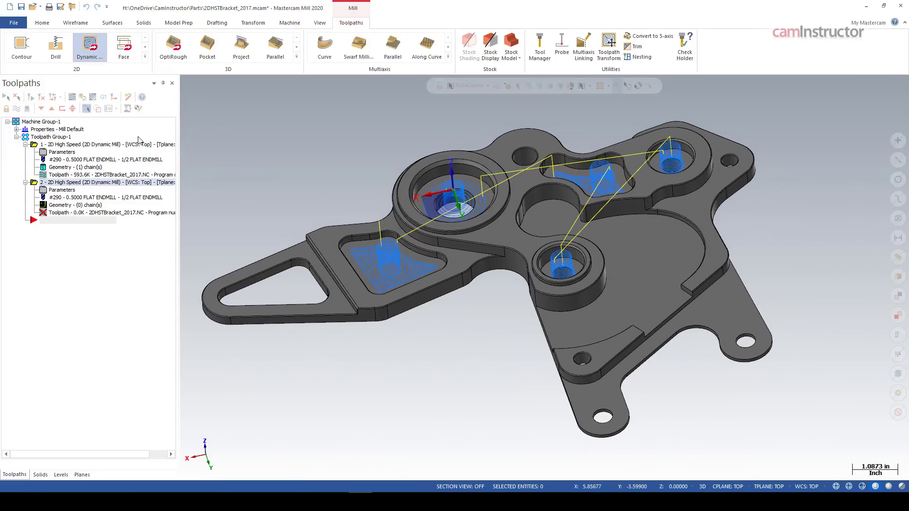
{"action": "left_click", "coordinate": [168, 103]}
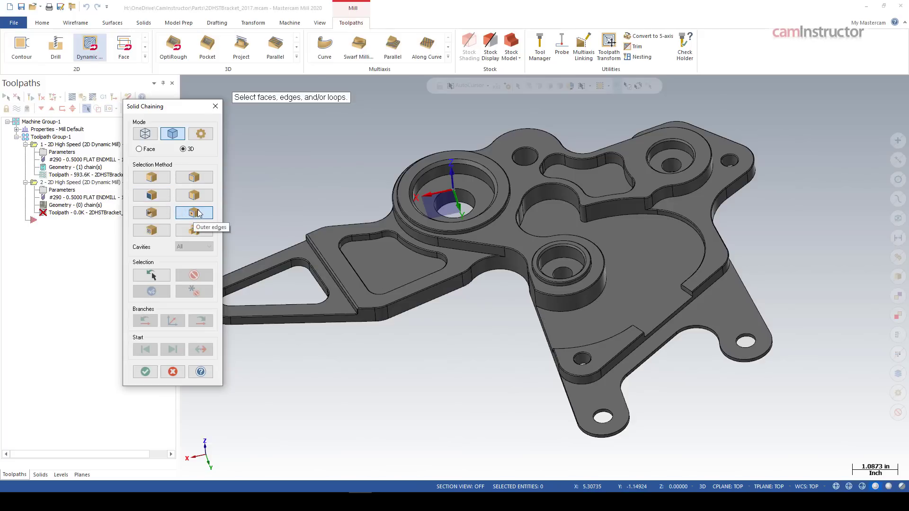
{"action": "left_click", "coordinate": [622, 245]}
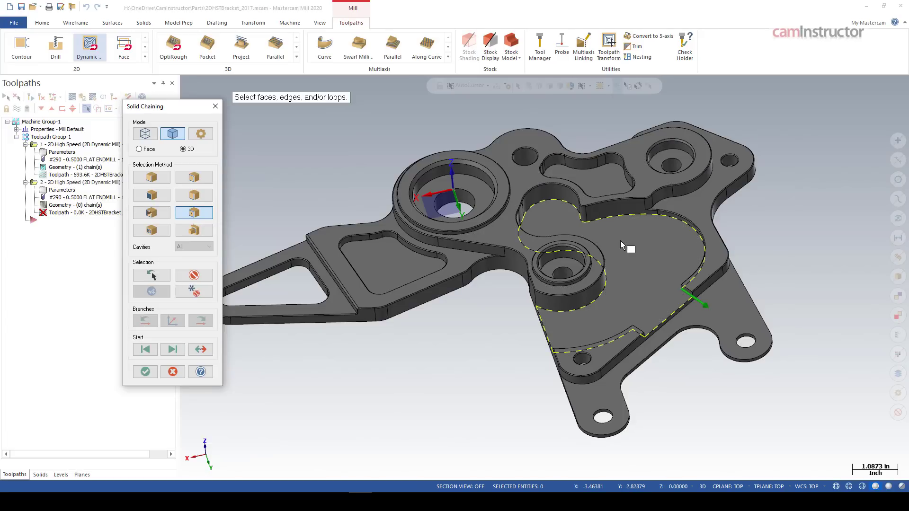
{"action": "left_click", "coordinate": [146, 372]}
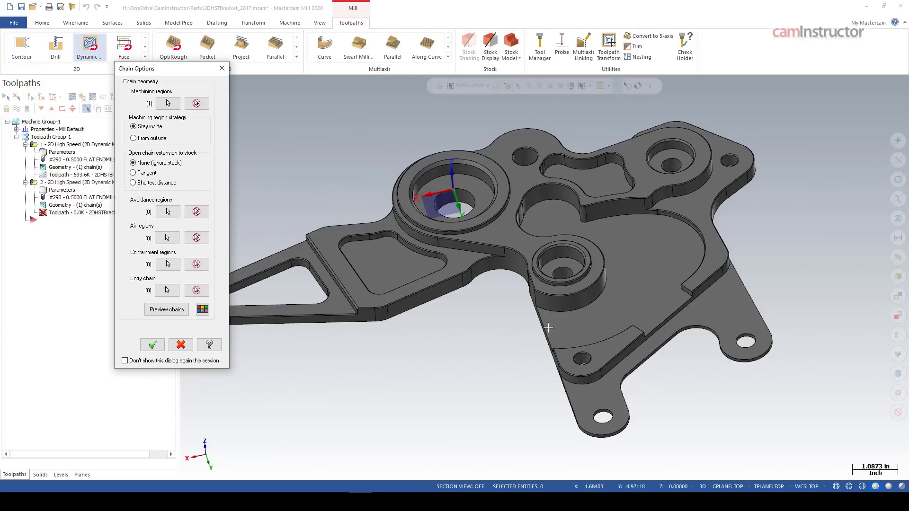
Define the air region from the open edges of the open pocket's floor.
{"action": "left_click", "coordinate": [172, 236]}
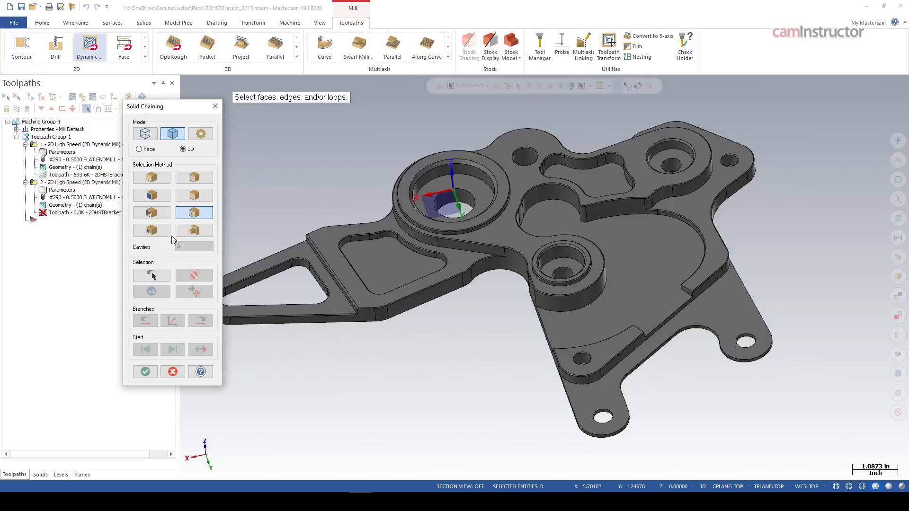
{"action": "middle_click_drag", "start_coordinate": [420, 392], "coordinate": [436, 385]}
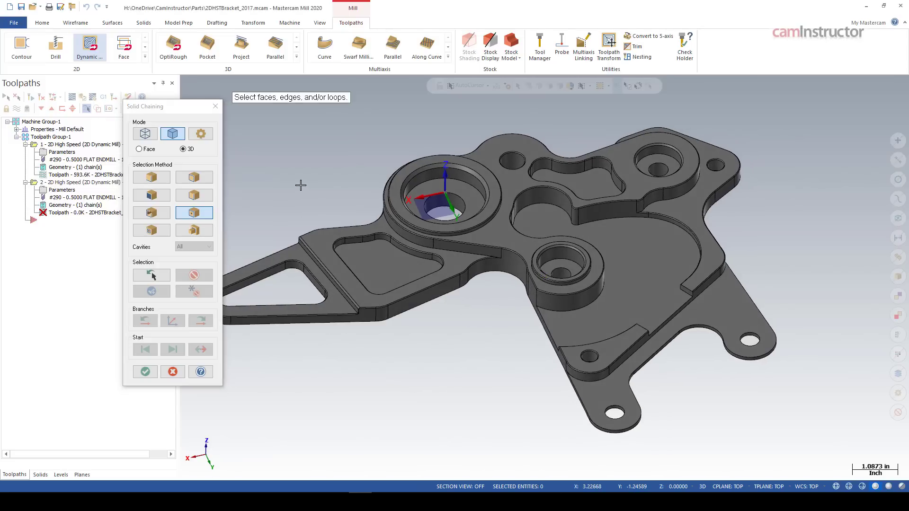
{"action": "left_click", "coordinate": [152, 213]}
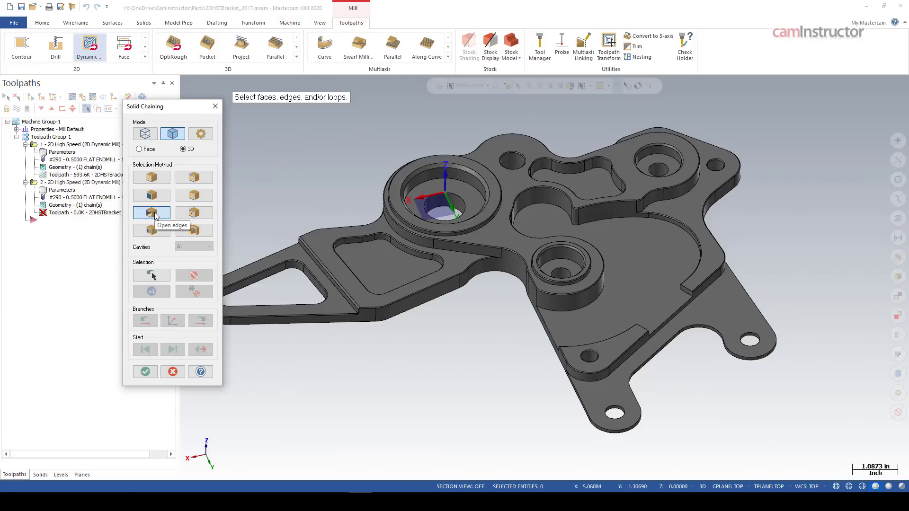
{"action": "left_click", "coordinate": [630, 293]}
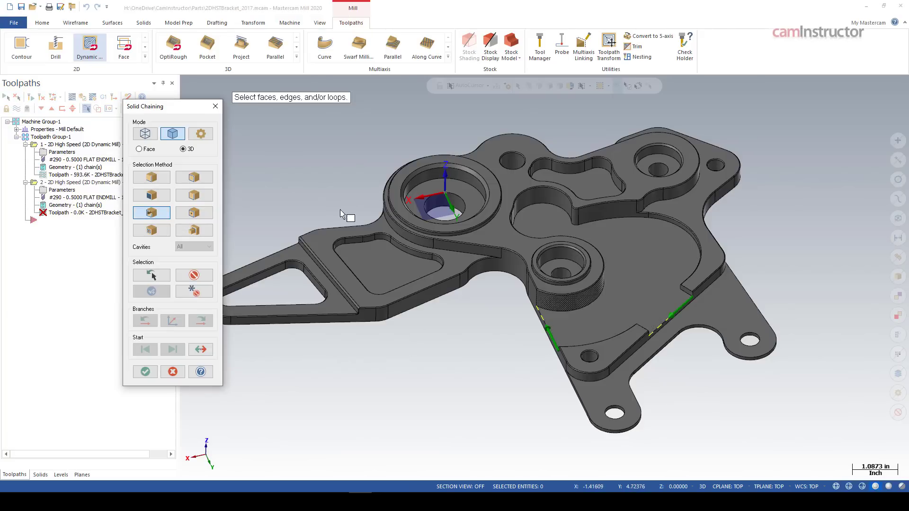
{"action": "left_click", "coordinate": [145, 371]}
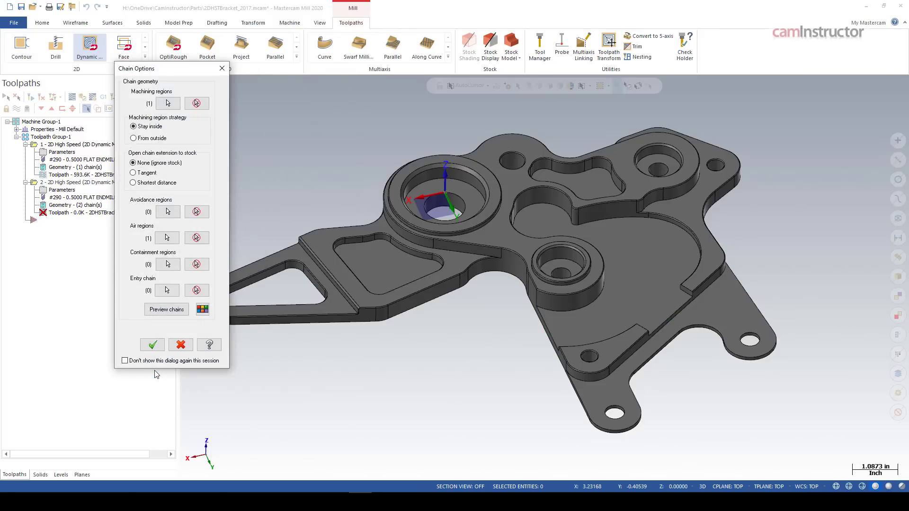
Preview the open pocket's machining and air regions, and accept them to generate its Dynamic Mill toolpath.
{"action": "left_click", "coordinate": [179, 312]}
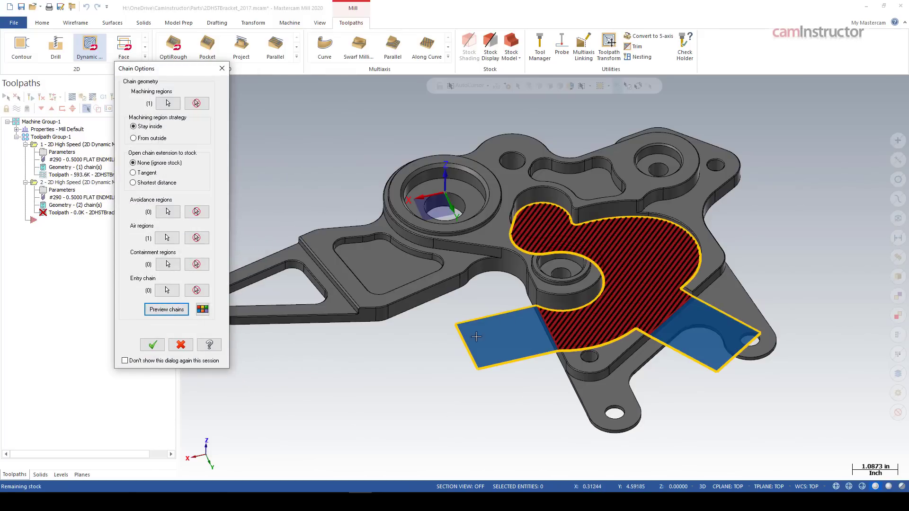
{"action": "left_click", "coordinate": [157, 345]}
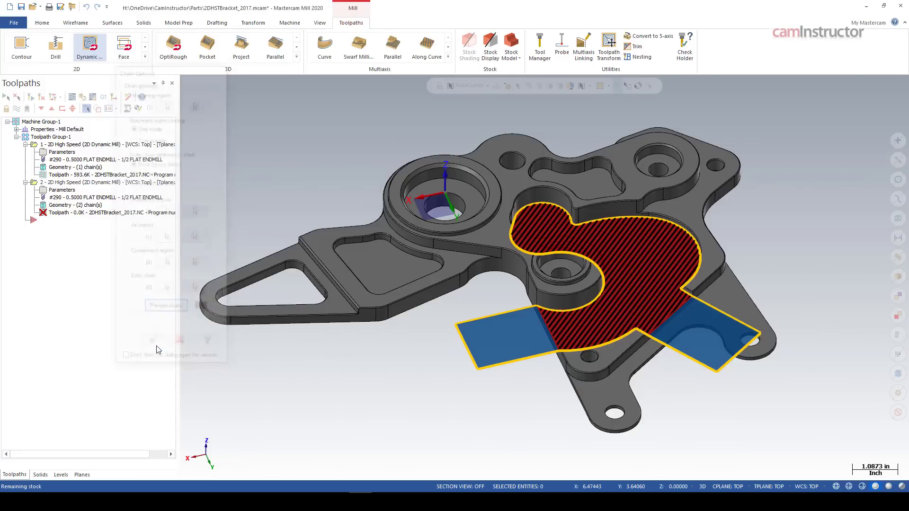
{"action": "left_click", "coordinate": [457, 369]}
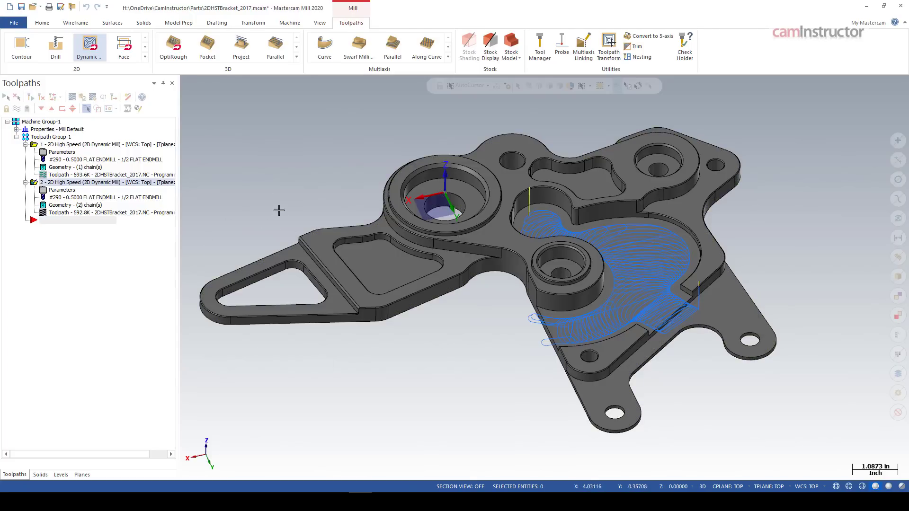
Start a third Dynamic Mill toolpath and chain the outer edges of the triangular arm's top face as the machining region.
{"action": "scroll", "coordinate": [673, 261], "scroll_direction": "down", "scroll_amount": 1}
{"action": "scroll", "coordinate": [390, 224], "scroll_direction": "up", "scroll_amount": 2}
{"action": "left_click", "coordinate": [90, 48]}
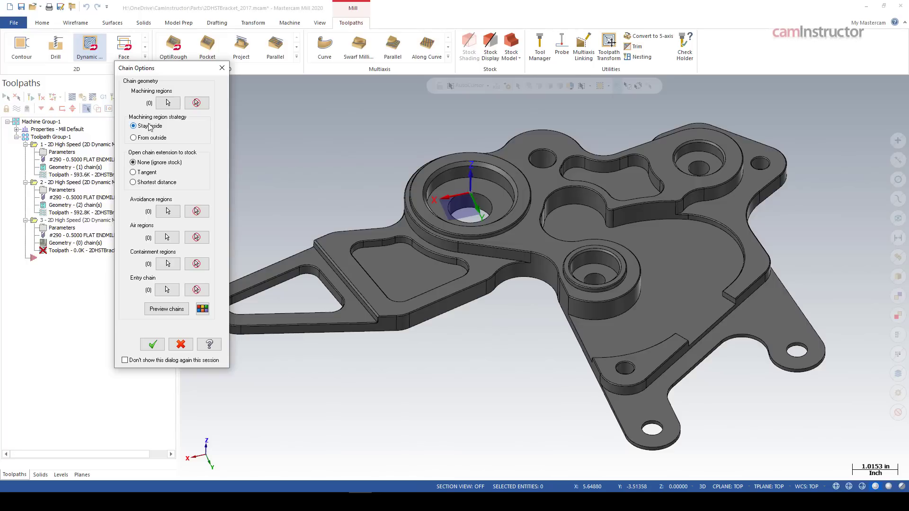
{"action": "left_click", "coordinate": [167, 103]}
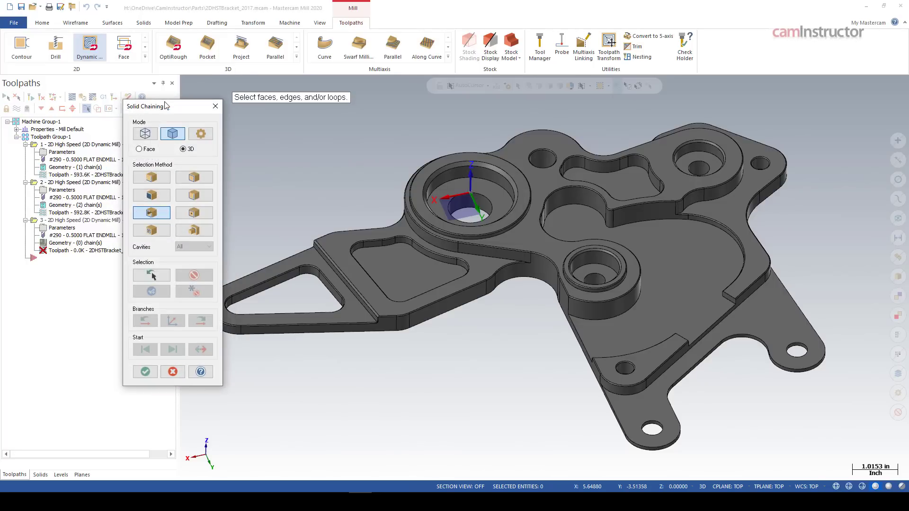
{"action": "left_click", "coordinate": [199, 214]}
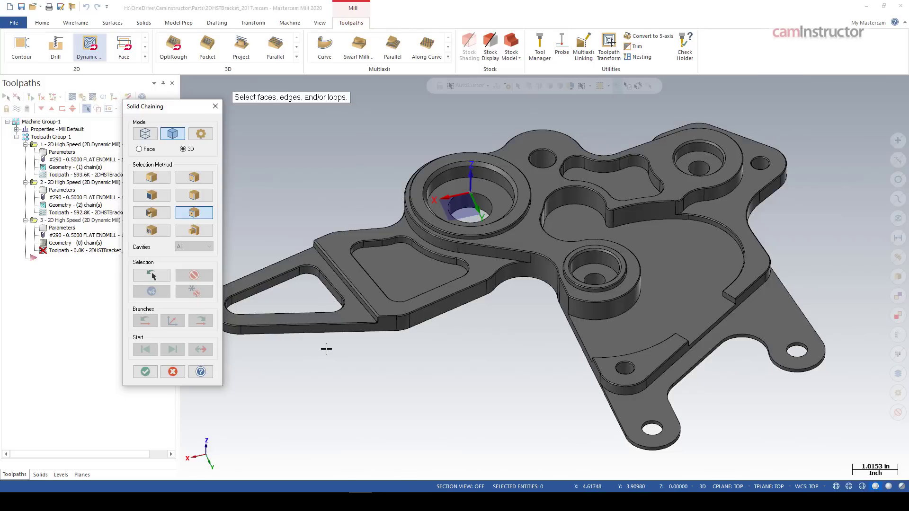
{"action": "left_click", "coordinate": [361, 321]}
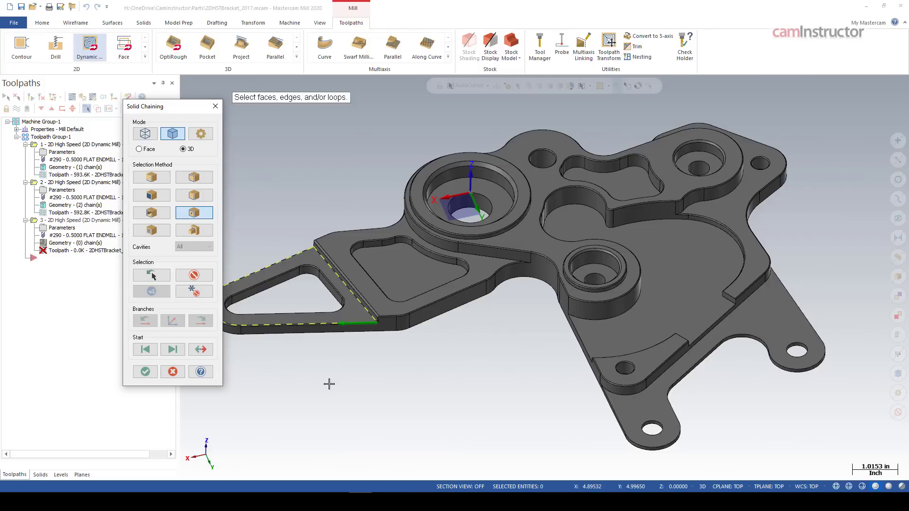
{"action": "left_click", "coordinate": [149, 370]}
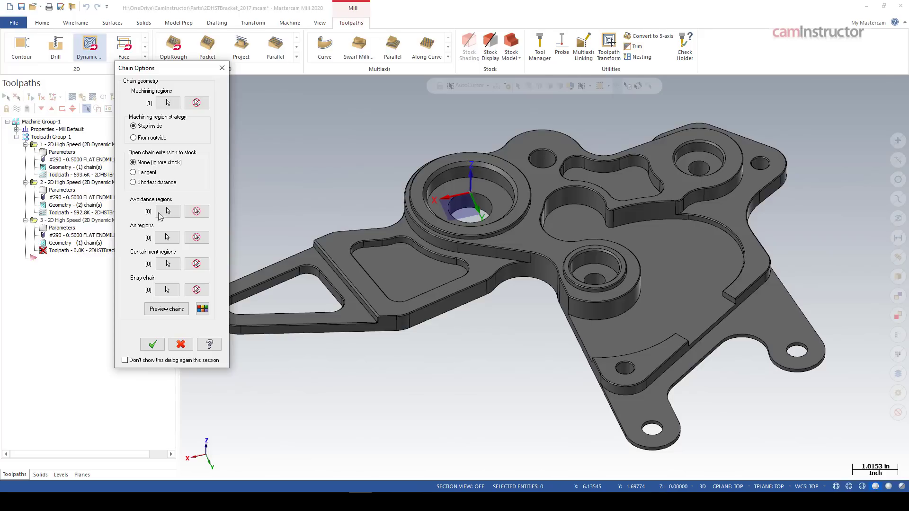
Define the air region from the open edges of the triangular arm's top face.
{"action": "left_click", "coordinate": [167, 238]}
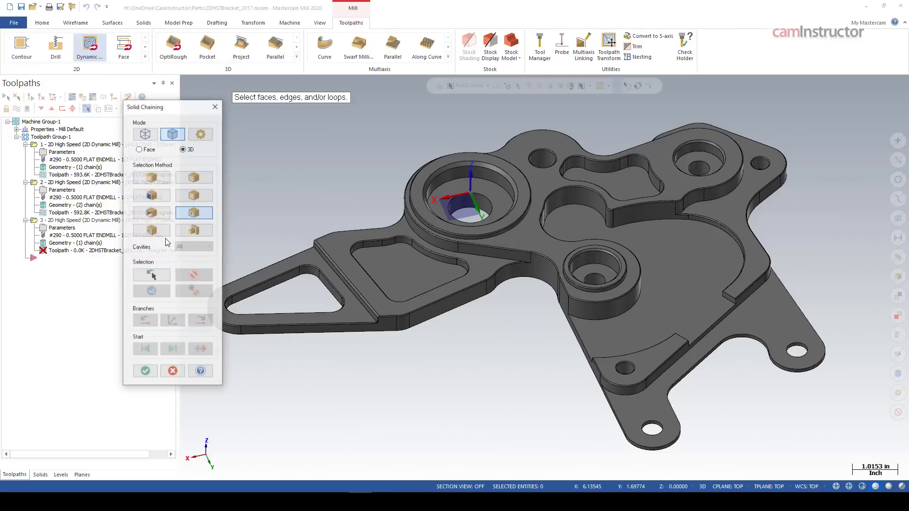
{"action": "left_click", "coordinate": [154, 214]}
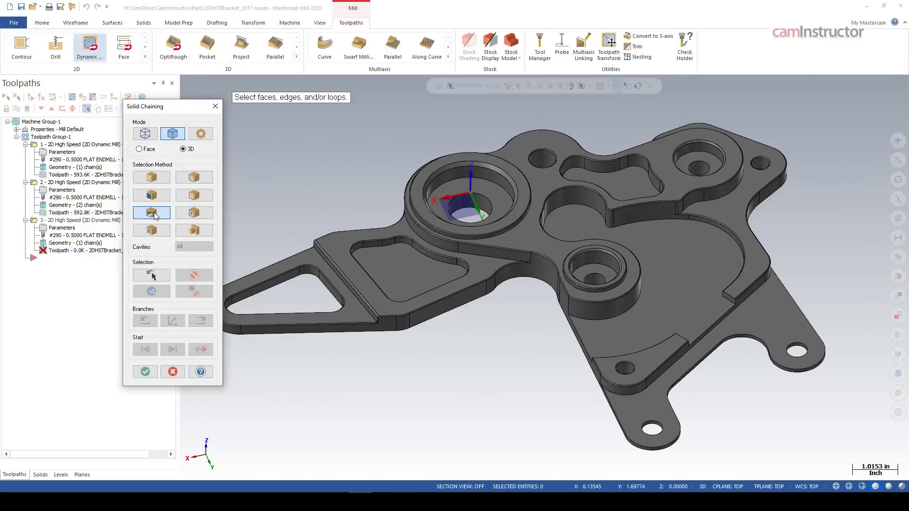
{"action": "left_click", "coordinate": [343, 304]}
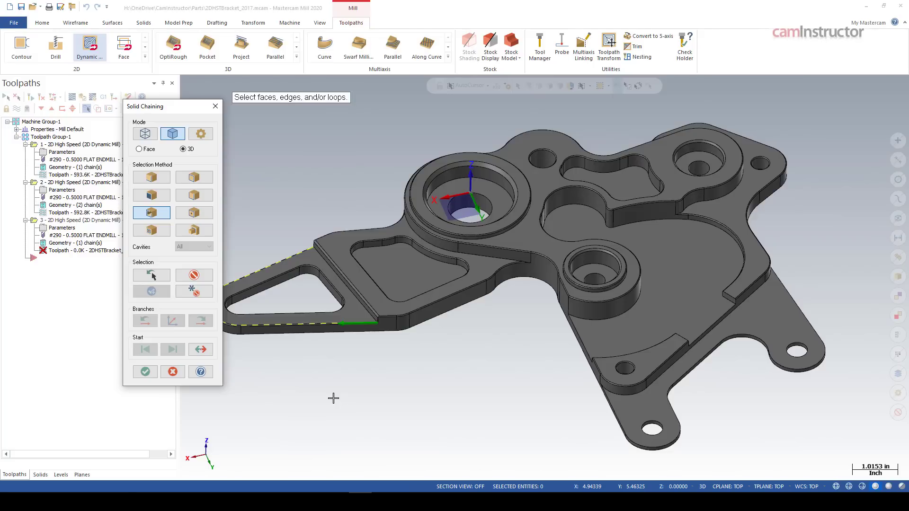
{"action": "left_click", "coordinate": [145, 372]}
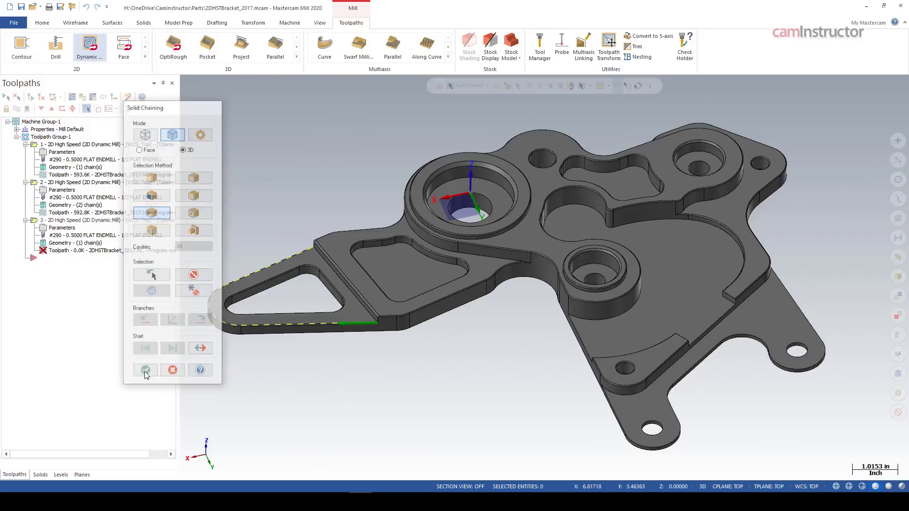
Preview the triangular arm's chained regions and generate its Dynamic Mill toolpath with the 1/2 flat endmill.
{"action": "left_click", "coordinate": [171, 313]}
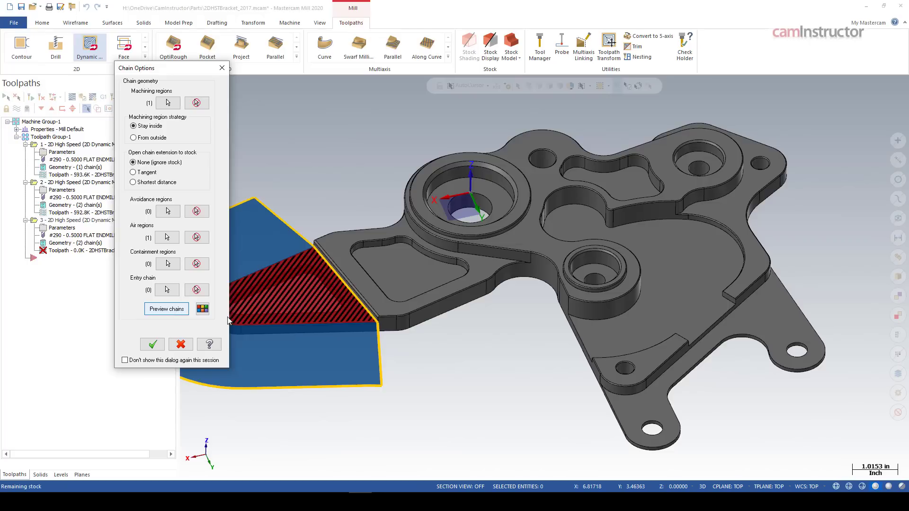
{"action": "left_click", "coordinate": [153, 345]}
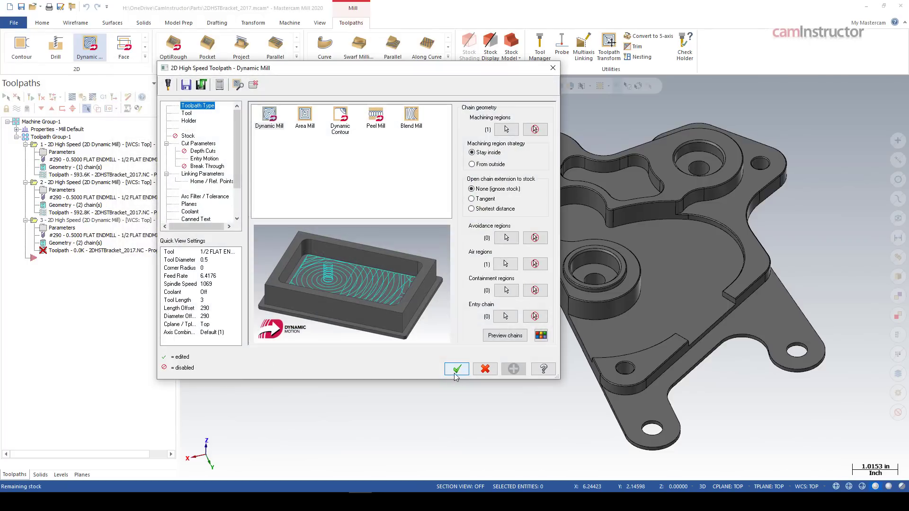
{"action": "left_click", "coordinate": [456, 370]}
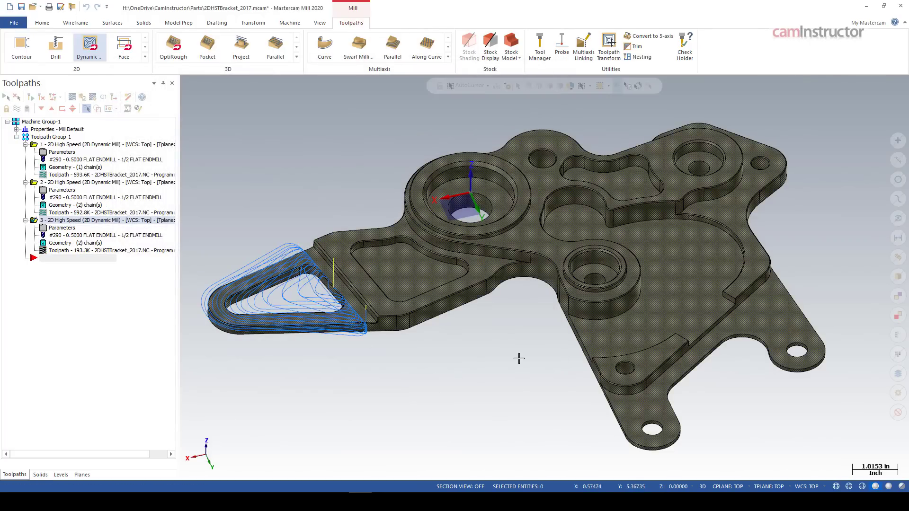
Start a fourth Dynamic Mill toolpath and chain the outer edges of the thin two-eared flange face as the machining region.
{"action": "scroll", "coordinate": [519, 358], "scroll_direction": "down", "scroll_amount": 2}
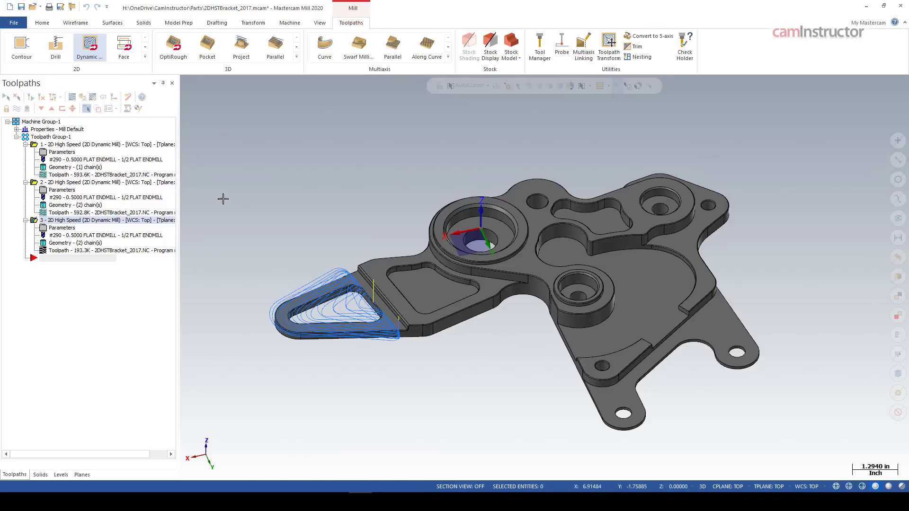
{"action": "left_click", "coordinate": [90, 47]}
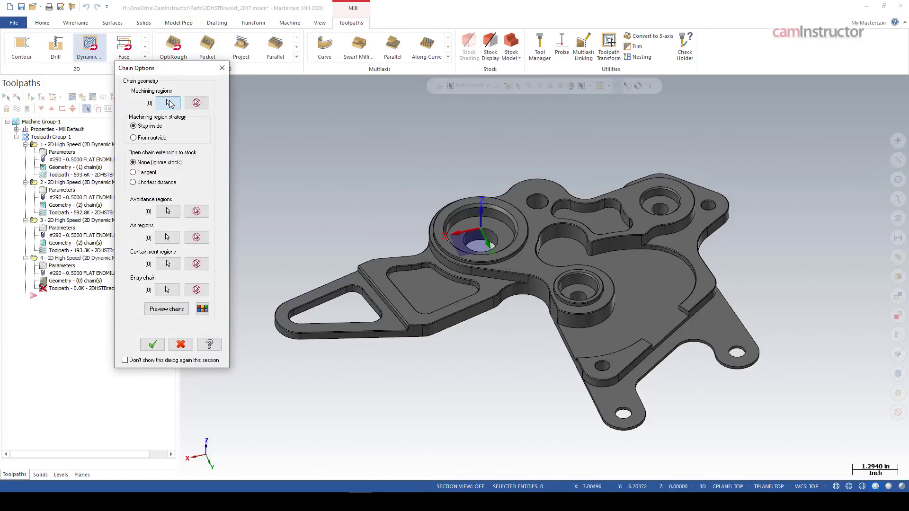
{"action": "left_click", "coordinate": [168, 103]}
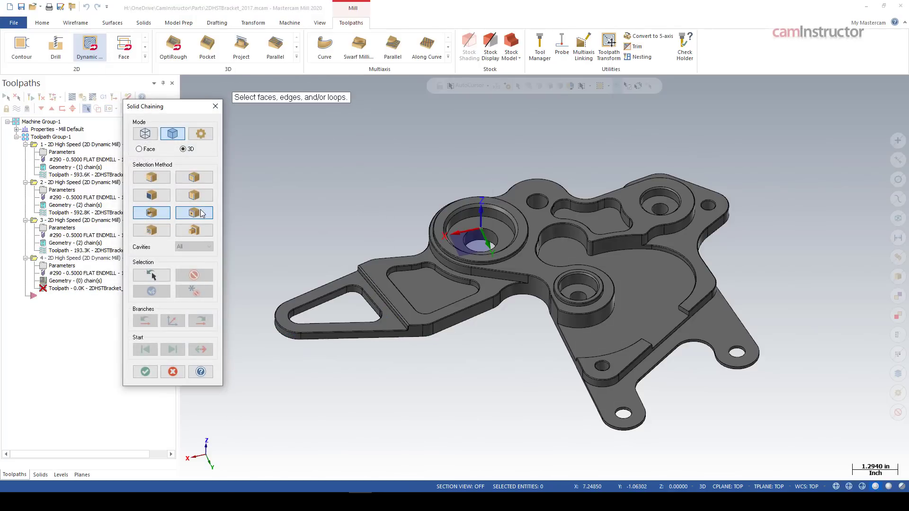
{"action": "left_click", "coordinate": [708, 320]}
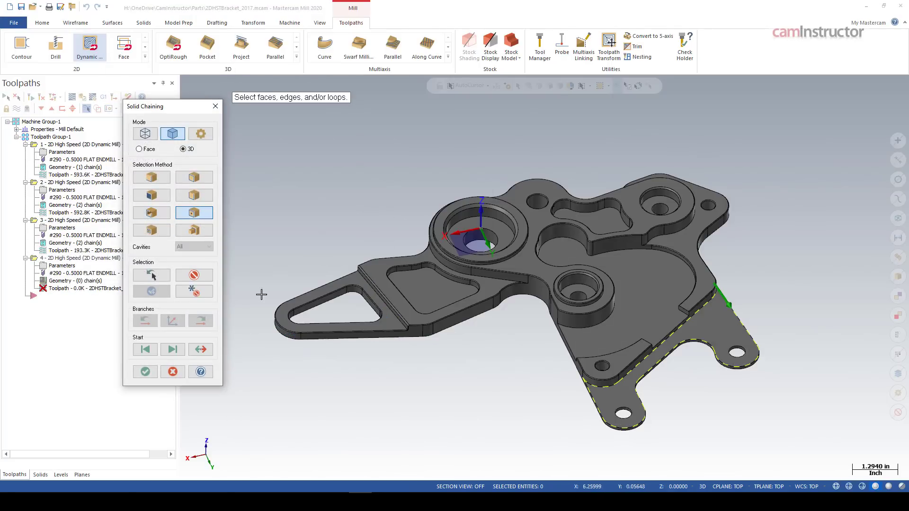
{"action": "left_click", "coordinate": [145, 372]}
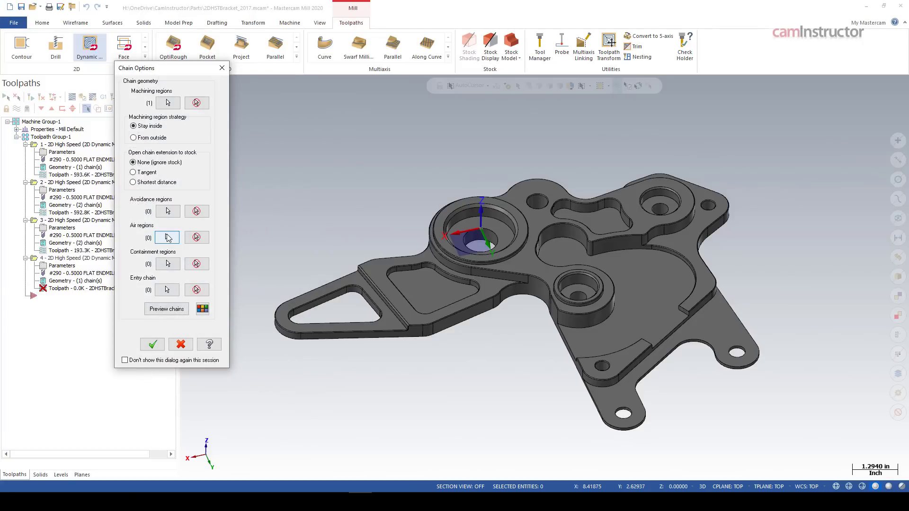
Define the air region from the open edges of the two-eared flange face.
{"action": "key", "text": "Return"}
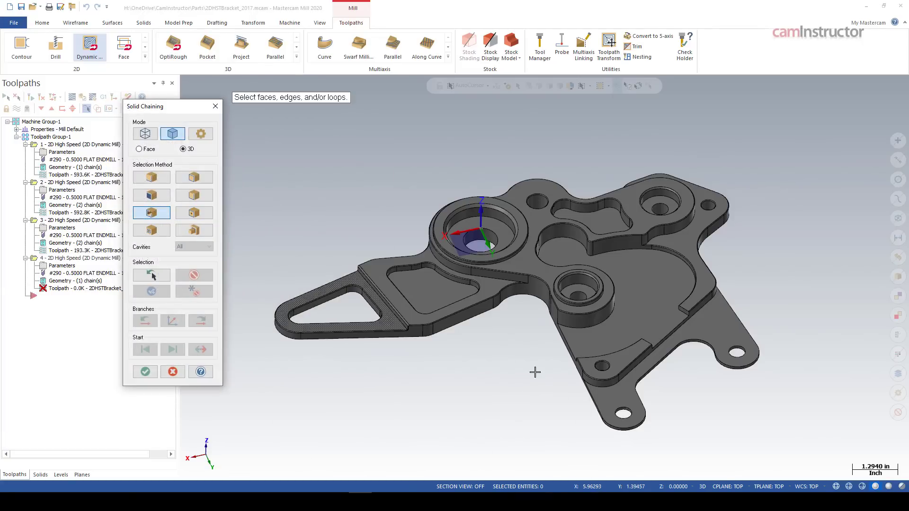
{"action": "left_click", "coordinate": [623, 394]}
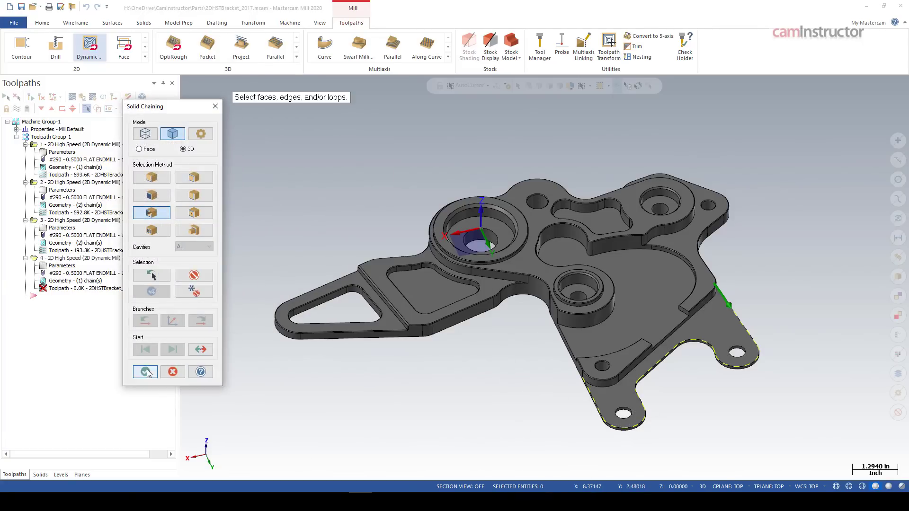
{"action": "left_click", "coordinate": [145, 372]}
Preview the two-eared flange's chained regions and generate its Dynamic Mill toolpath with the 1/2 flat endmill.
{"action": "left_click", "coordinate": [166, 308]}
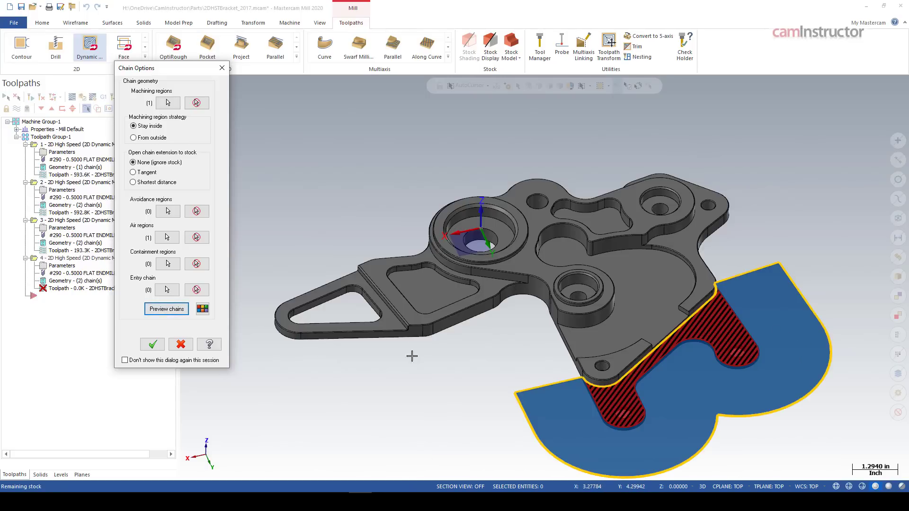
{"action": "left_click", "coordinate": [152, 344]}
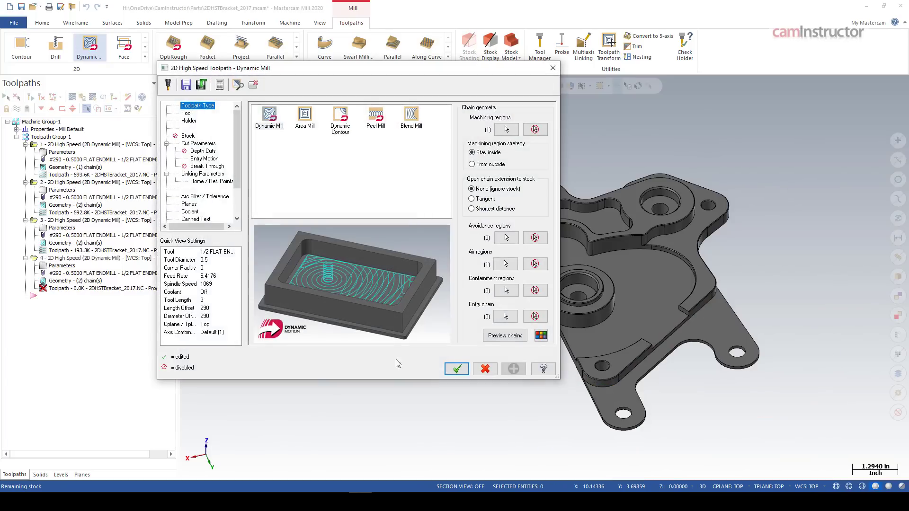
{"action": "left_click", "coordinate": [459, 367]}
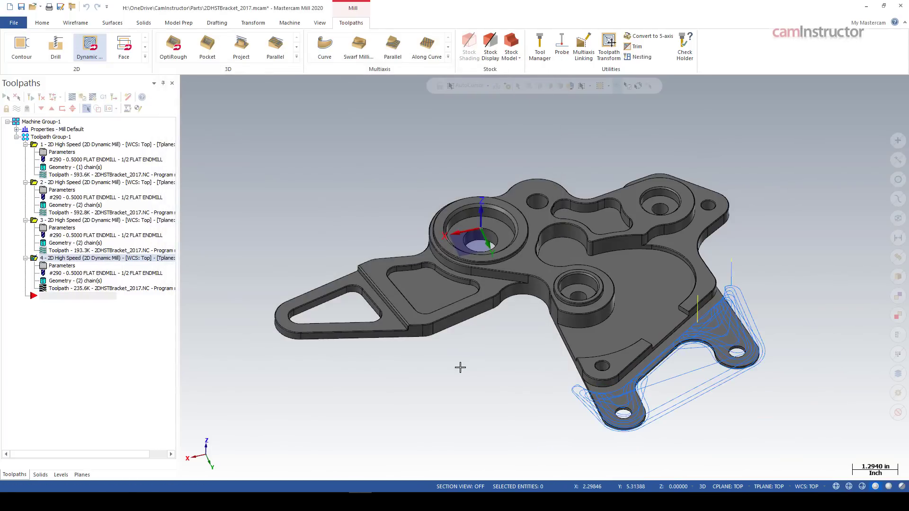
Set the flange toolpath's cut parameters to retract when exceeding a distance, with a gap size distance of 2, and regenerate it.
{"action": "scroll", "coordinate": [729, 402], "scroll_direction": "up", "scroll_amount": 5}
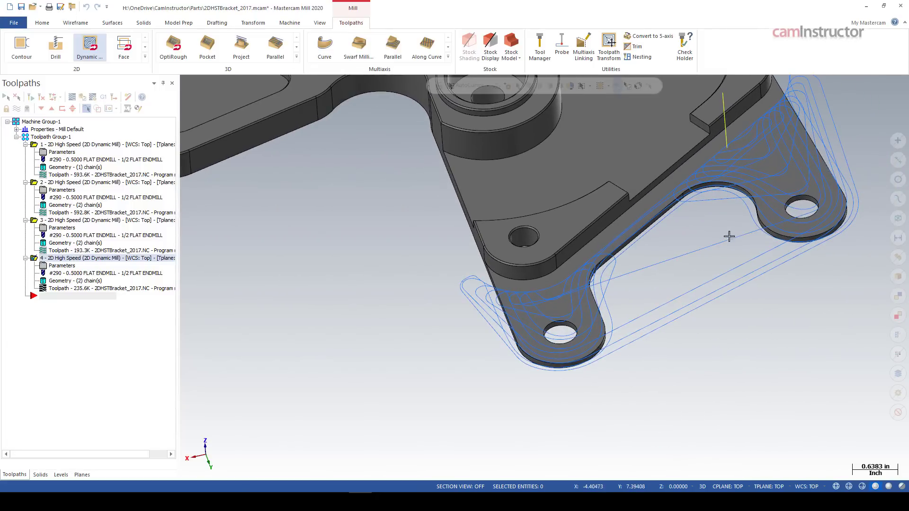
{"action": "scroll", "coordinate": [762, 247], "scroll_direction": "up", "scroll_amount": 1}
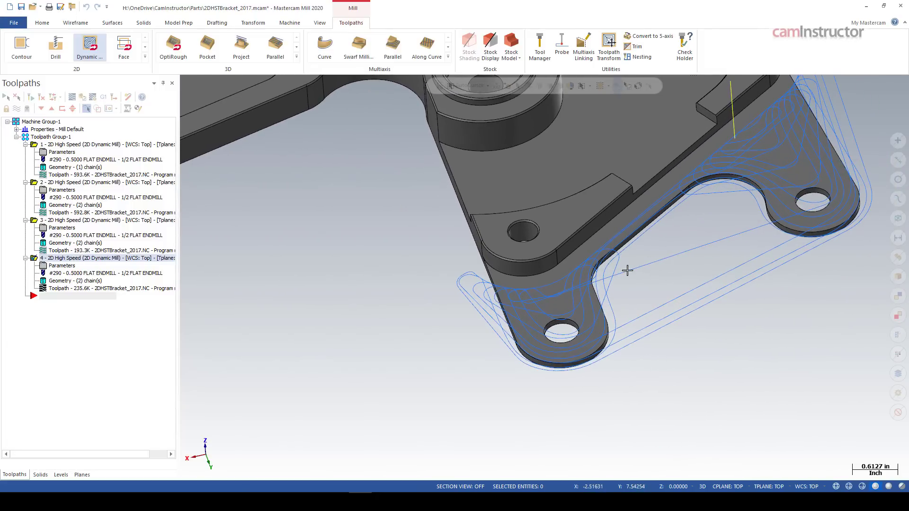
{"action": "scroll", "coordinate": [627, 270], "scroll_direction": "down", "scroll_amount": 1}
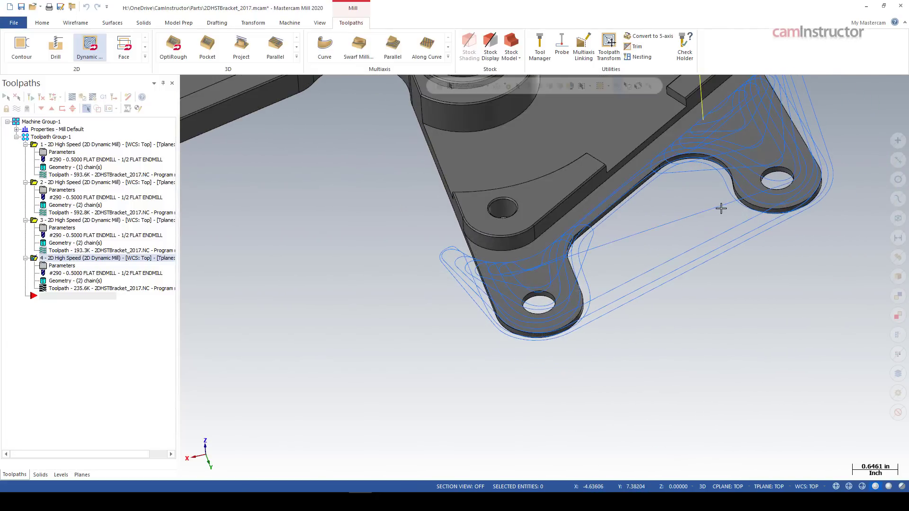
{"action": "left_click", "coordinate": [61, 266]}
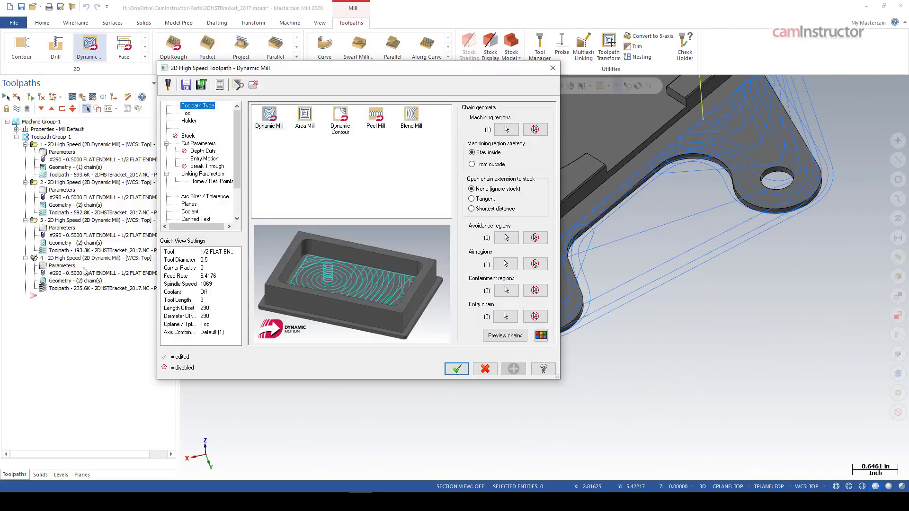
{"action": "left_click", "coordinate": [196, 143]}
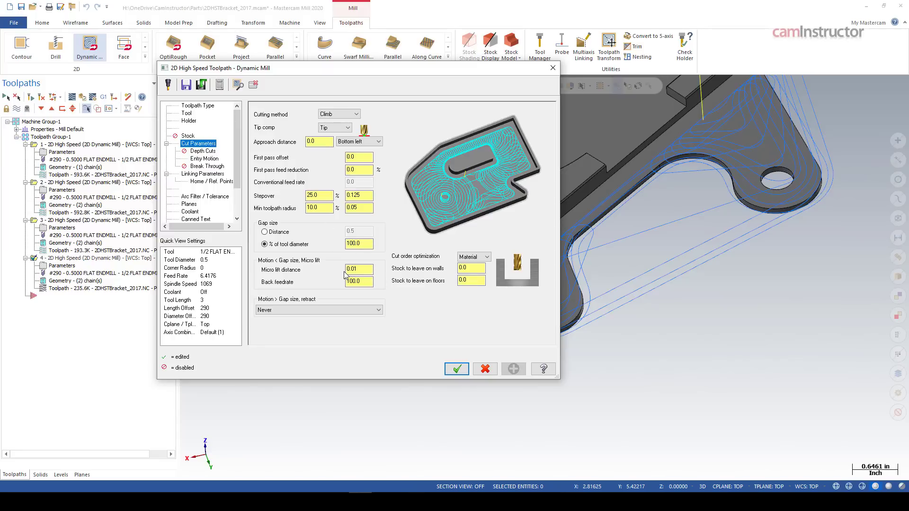
{"action": "left_click", "coordinate": [331, 310]}
{"action": "left_click", "coordinate": [312, 334]}
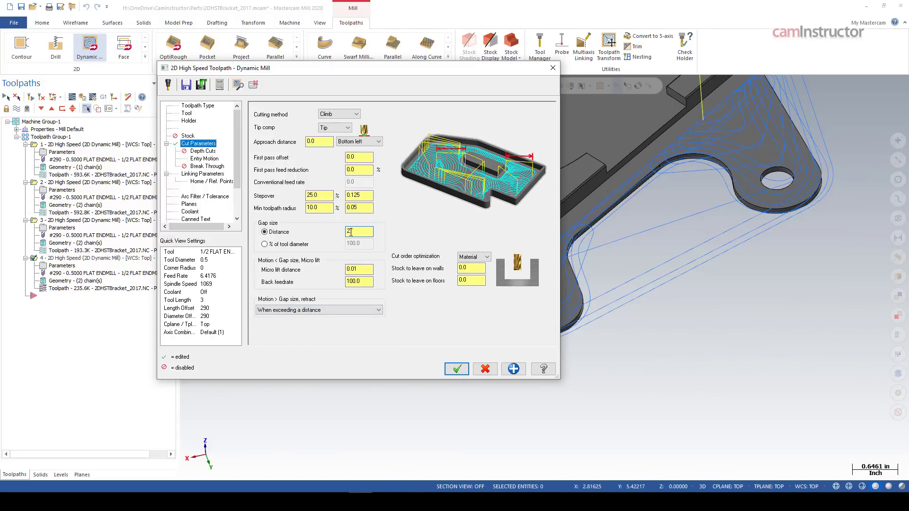
{"action": "key", "text": "Return"}
{"action": "scroll", "coordinate": [630, 288], "scroll_direction": "down", "scroll_amount": 3}
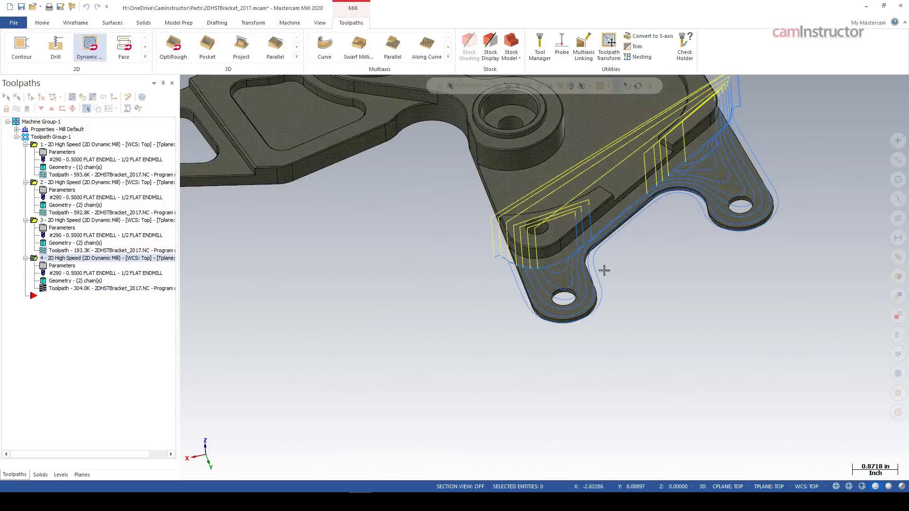
{"action": "scroll", "coordinate": [658, 348], "scroll_direction": "down", "scroll_amount": 4}
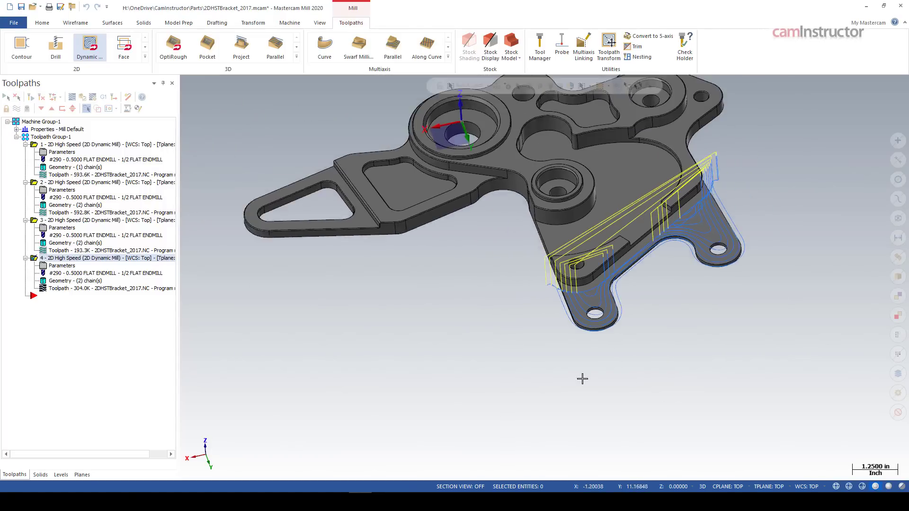
{"action": "scroll", "coordinate": [502, 269], "scroll_direction": "up", "scroll_amount": 2}
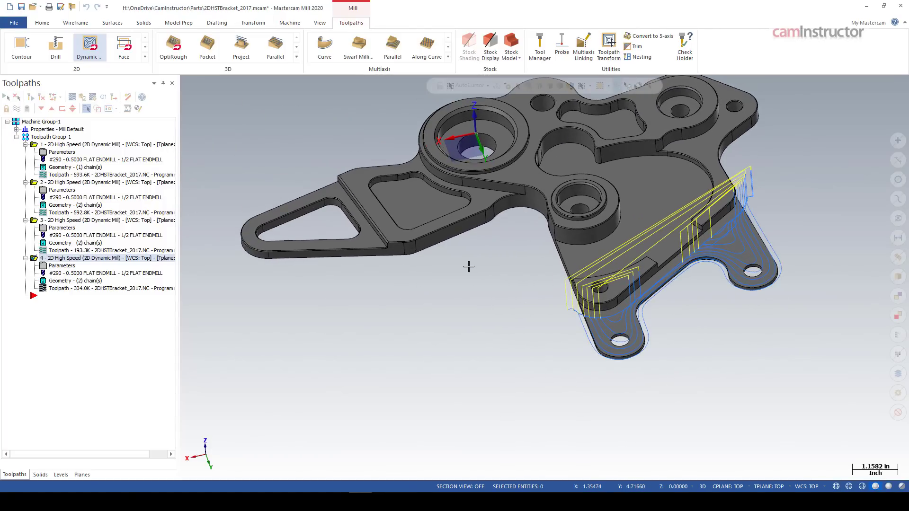
{"action": "scroll", "coordinate": [466, 339], "scroll_direction": "down", "scroll_amount": 1}
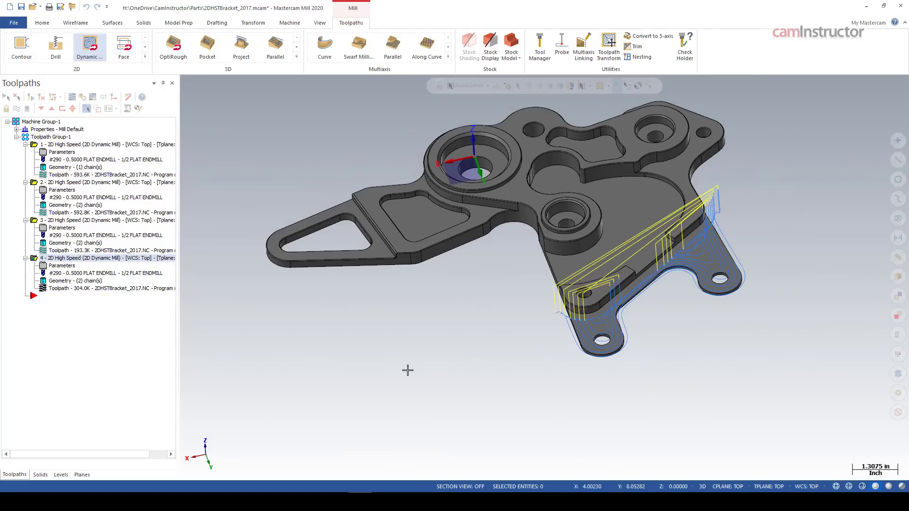
Collapse the four existing Dynamic Mill operations in the toolpath group.
{"action": "scroll", "coordinate": [406, 400], "scroll_direction": "down", "scroll_amount": 1}
{"action": "scroll", "coordinate": [467, 333], "scroll_direction": "up", "scroll_amount": 1}
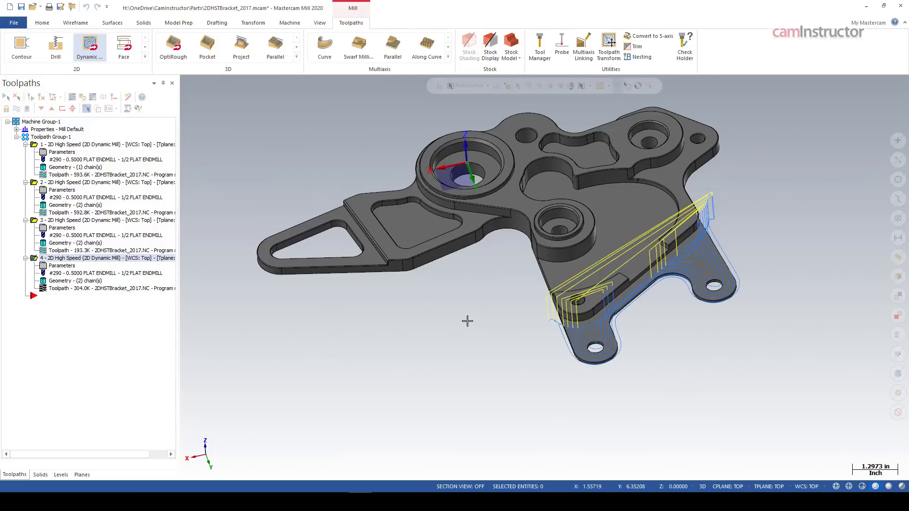
{"action": "left_click", "coordinate": [26, 144]}
{"action": "left_click", "coordinate": [26, 152]}
{"action": "left_click", "coordinate": [25, 160]}
{"action": "left_click", "coordinate": [25, 167]}
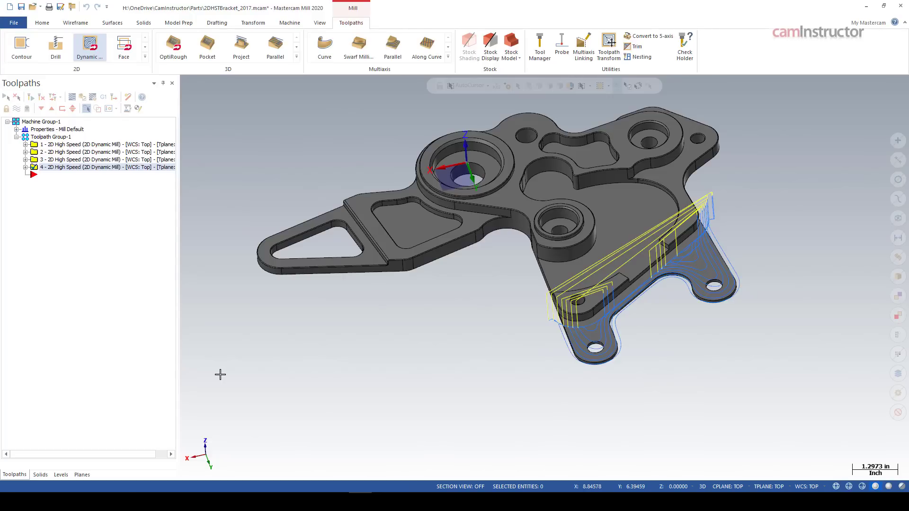
Start a fifth Dynamic Mill toolpath and chain the outer edges of the raised top face as the machining region, machined from outside.
{"action": "left_click", "coordinate": [85, 47]}
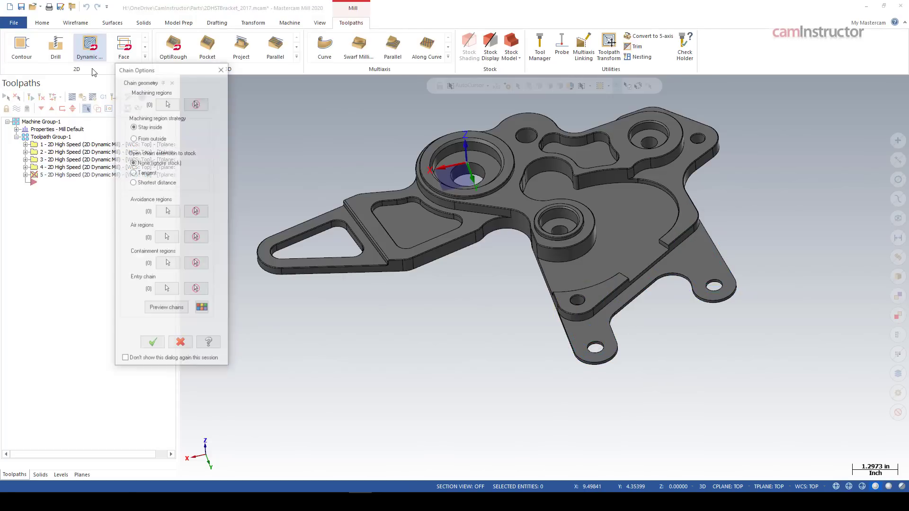
{"action": "scroll", "coordinate": [483, 163], "scroll_direction": "up", "scroll_amount": 3}
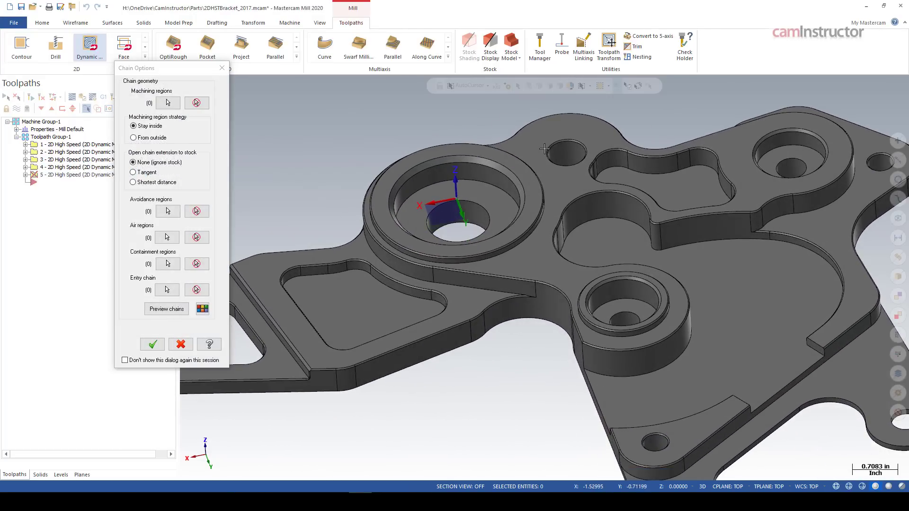
{"action": "scroll", "coordinate": [553, 205], "scroll_direction": "down", "scroll_amount": 1}
{"action": "scroll", "coordinate": [547, 192], "scroll_direction": "up", "scroll_amount": 1}
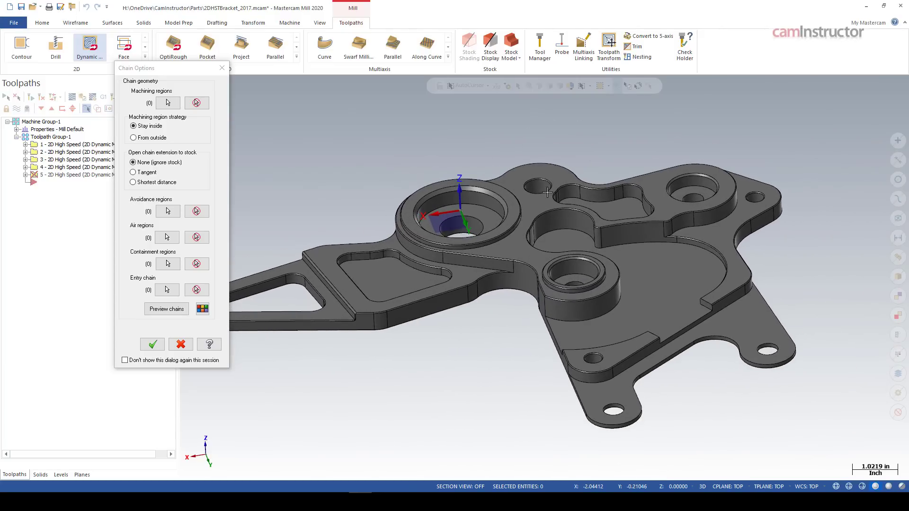
{"action": "left_click", "coordinate": [169, 102]}
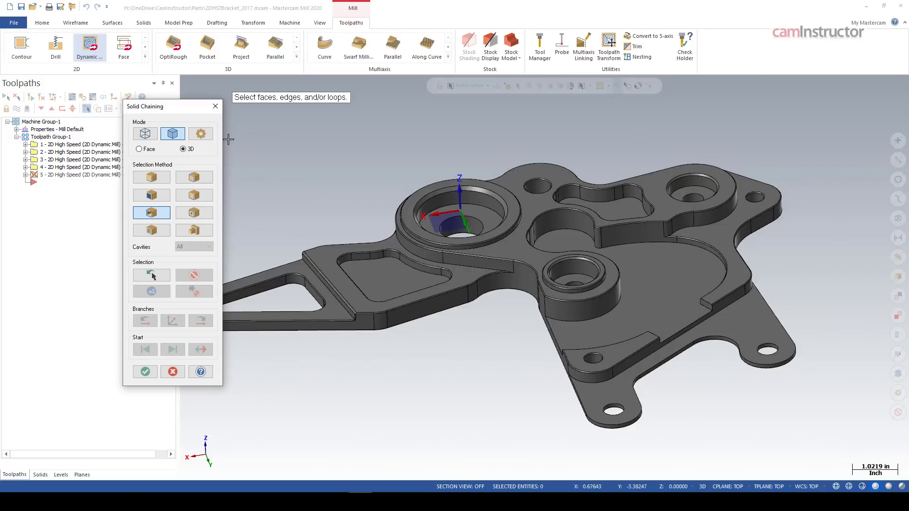
{"action": "left_click", "coordinate": [194, 213]}
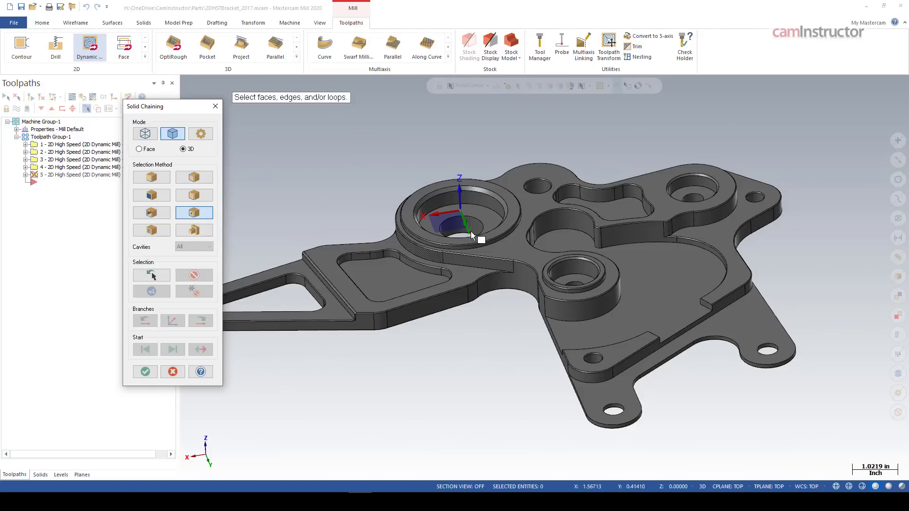
{"action": "left_click", "coordinate": [510, 250]}
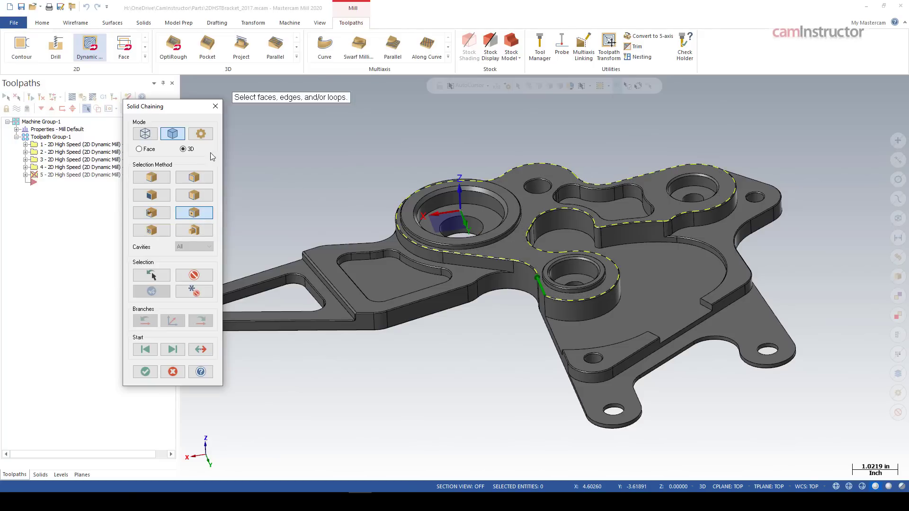
{"action": "left_click", "coordinate": [145, 372]}
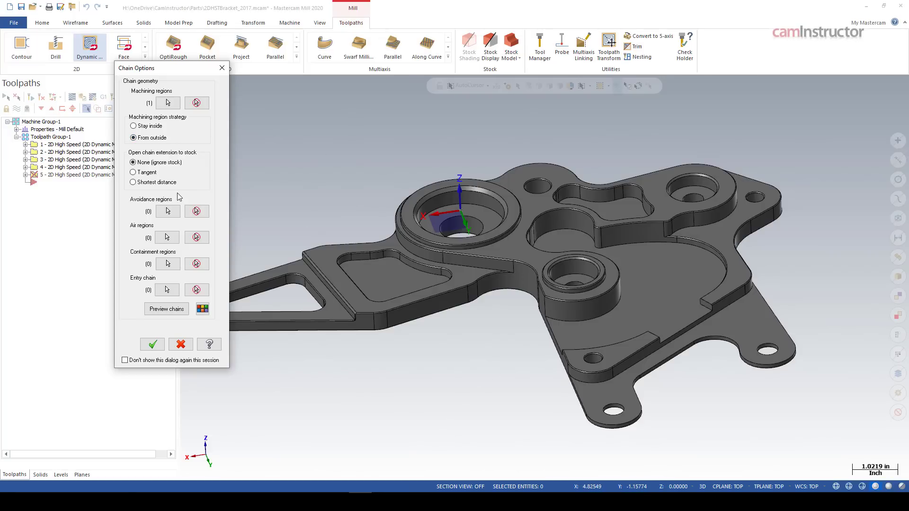
Define avoidance regions from the inner shared edges around the large bore boss and the small round boss on the top face.
{"action": "left_click", "coordinate": [167, 211]}
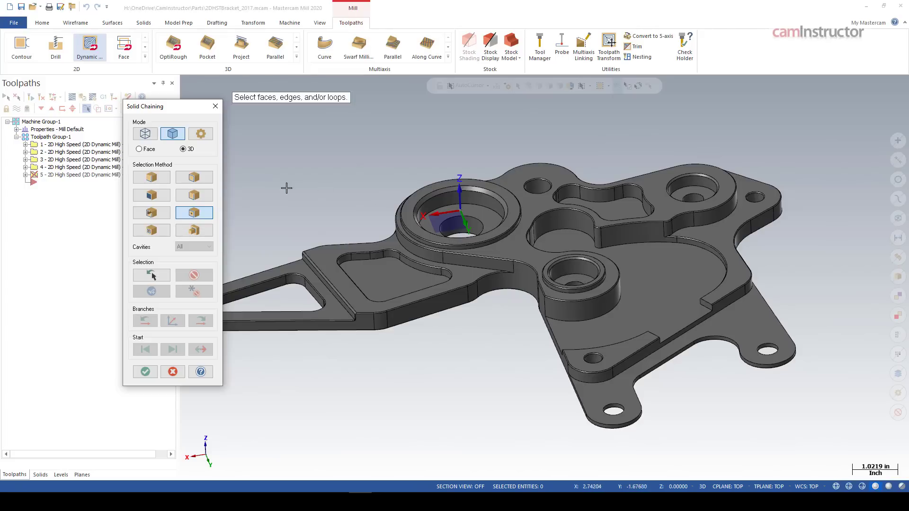
{"action": "left_click", "coordinate": [194, 230]}
{"action": "left_click", "coordinate": [523, 256]}
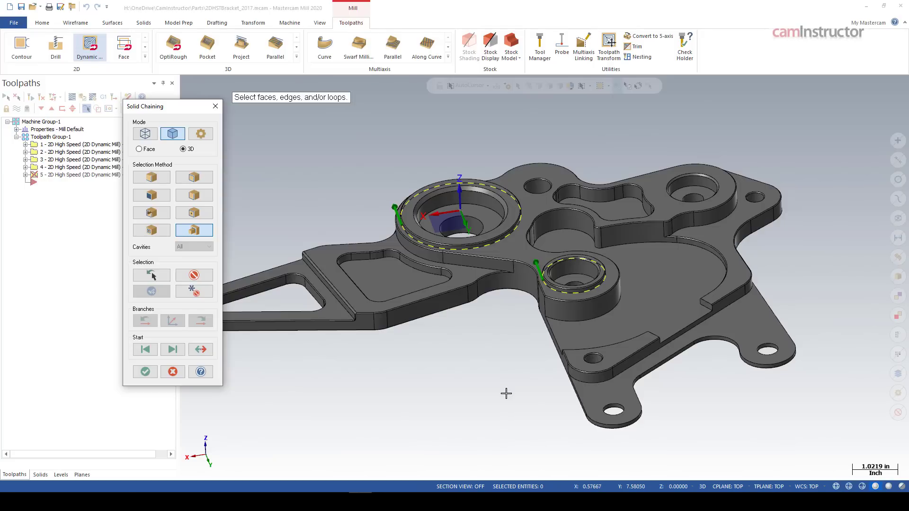
{"action": "left_click", "coordinate": [146, 372]}
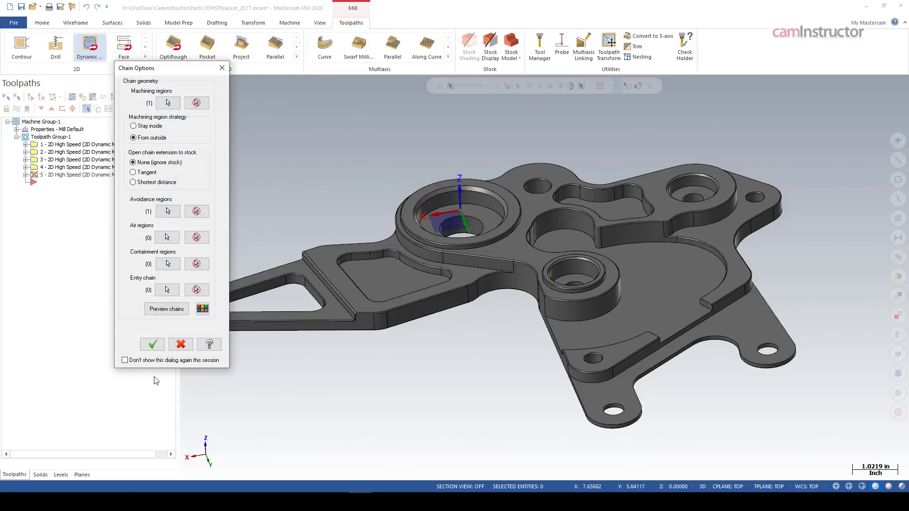
Preview the top face's chained regions, generate its Dynamic Mill toolpath, and inspect the result around the bosses.
{"action": "left_click", "coordinate": [175, 313]}
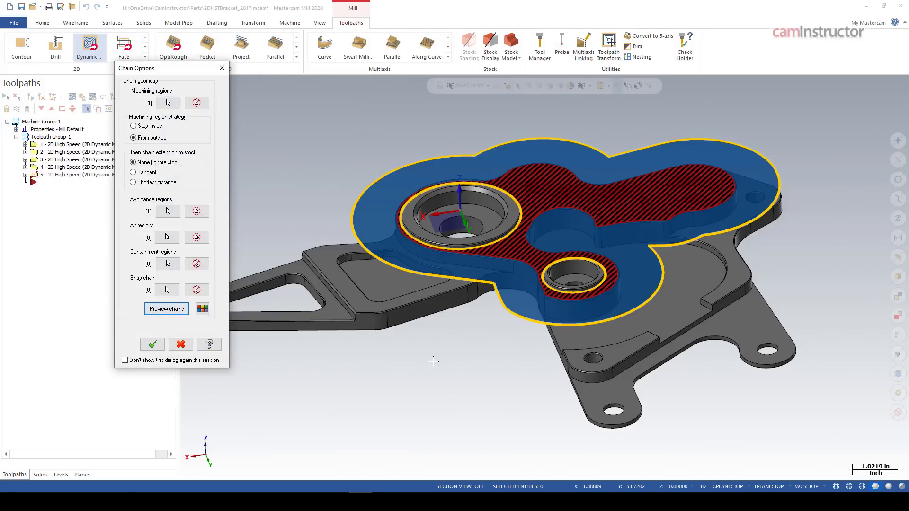
{"action": "scroll", "coordinate": [433, 362], "scroll_direction": "up", "scroll_amount": 3}
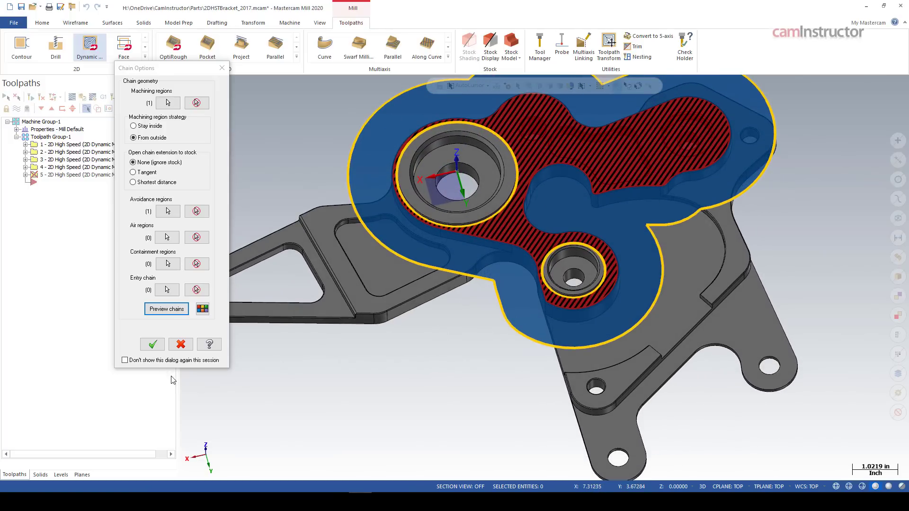
{"action": "left_click", "coordinate": [152, 344]}
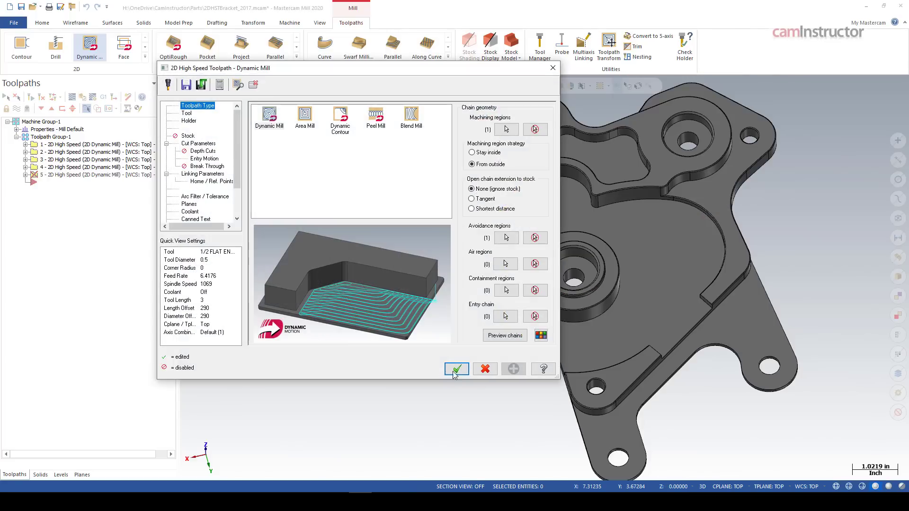
{"action": "left_click", "coordinate": [452, 371]}
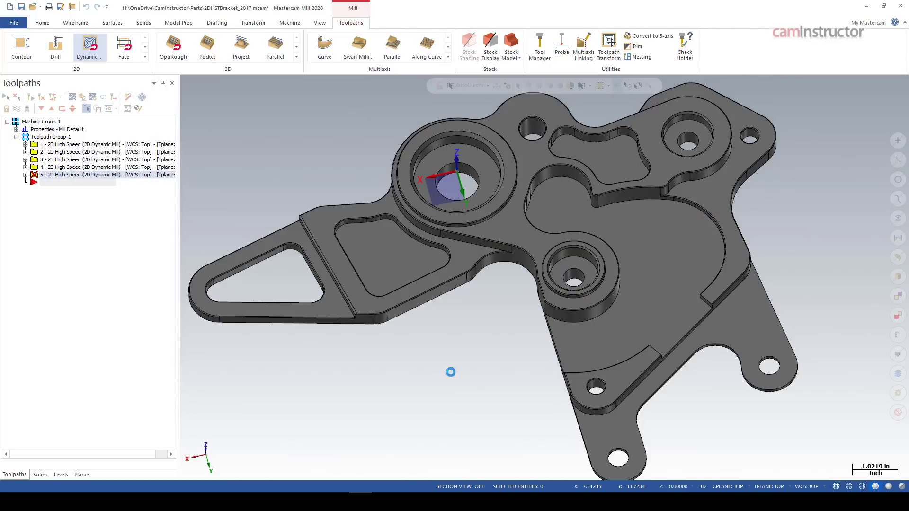
{"action": "scroll", "coordinate": [438, 369], "scroll_direction": "up", "scroll_amount": 5}
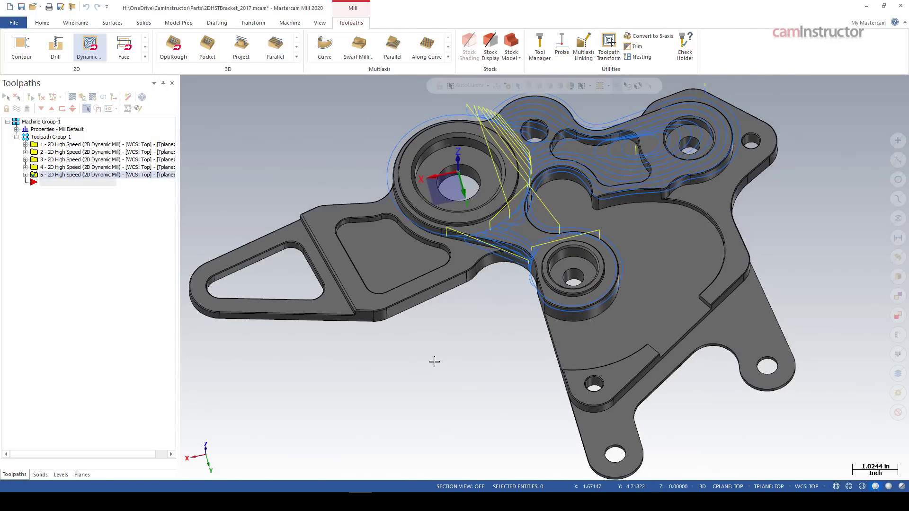
{"action": "scroll", "coordinate": [434, 361], "scroll_direction": "down", "scroll_amount": 4}
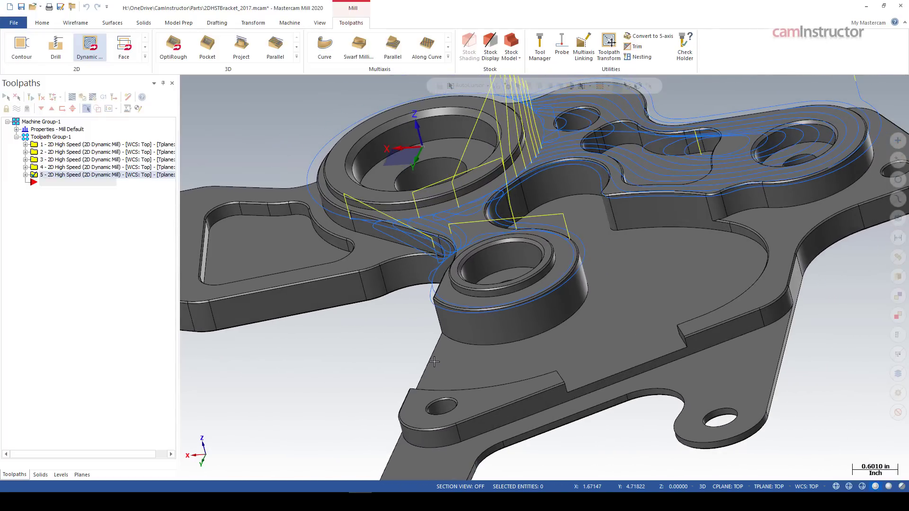
{"action": "middle_click_drag", "start_coordinate": [434, 361], "coordinate": [434, 361]}
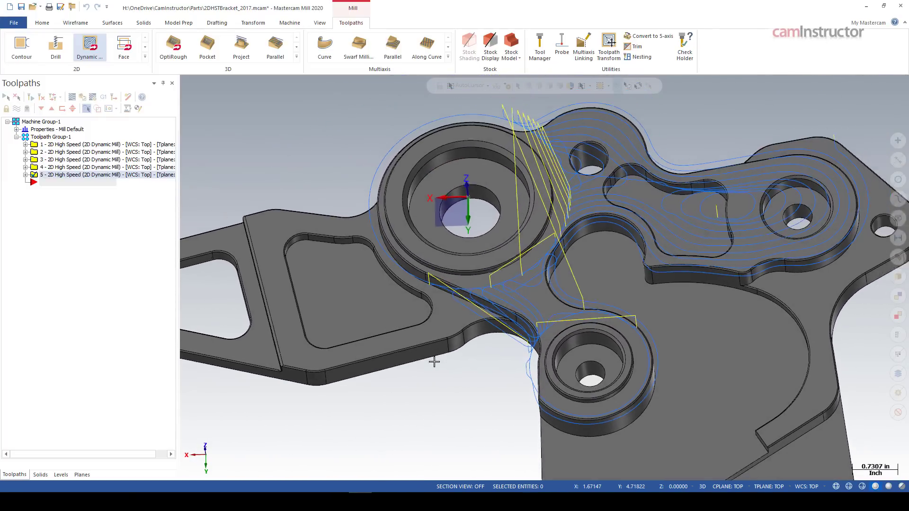
{"action": "scroll", "coordinate": [434, 361], "scroll_direction": "down", "scroll_amount": 2}
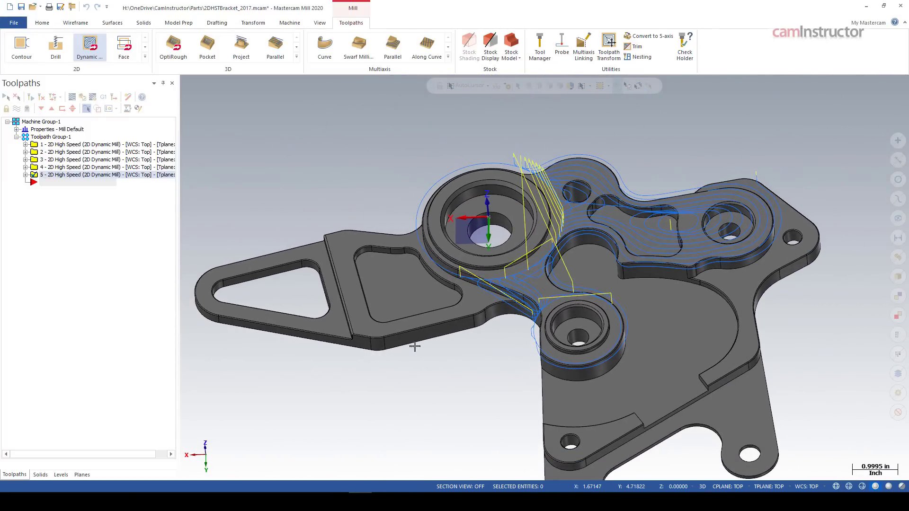
{"action": "scroll", "coordinate": [237, 331], "scroll_direction": "down", "scroll_amount": 3}
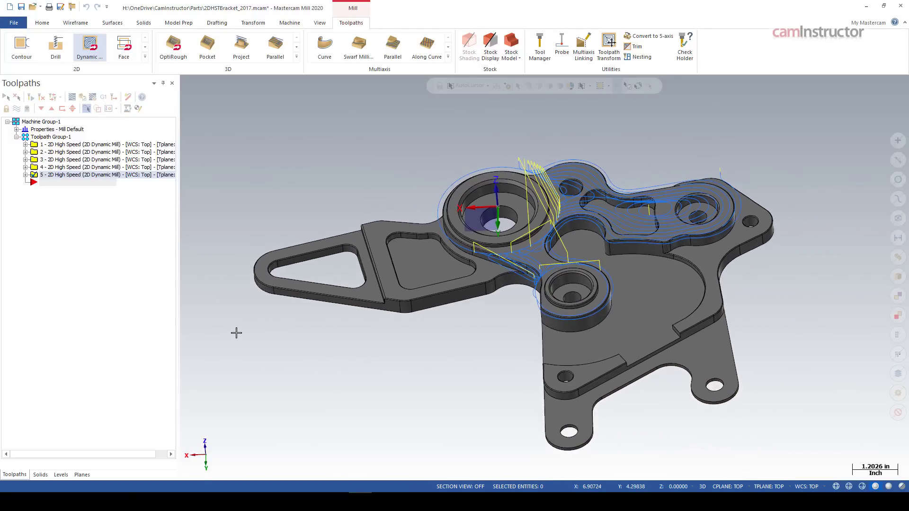
Display all toolpaths in the group on the bracket, and switch to Mastercam X9 to display its whole toolpath group for comparison.
{"action": "left_click", "coordinate": [51, 137]}
{"action": "middle_click_drag", "start_coordinate": [213, 251], "coordinate": [305, 305]}
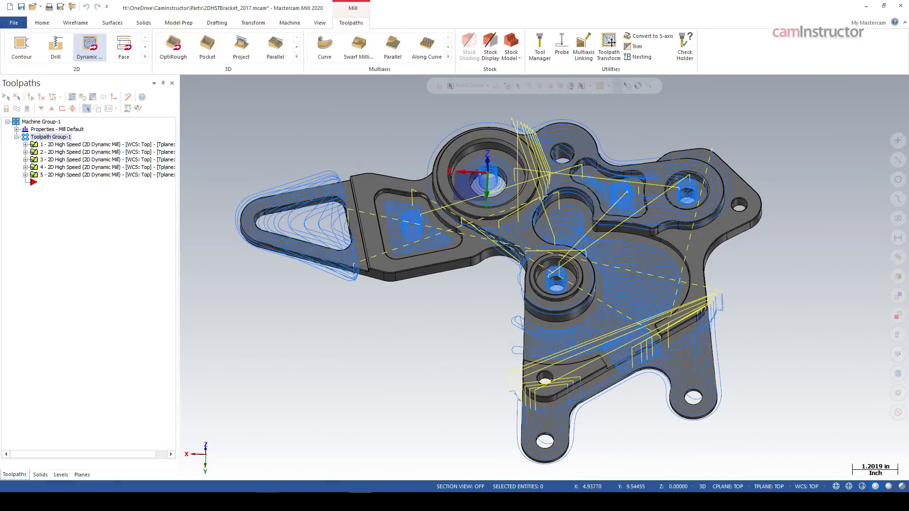
{"action": "left_click", "coordinate": [268, 501]}
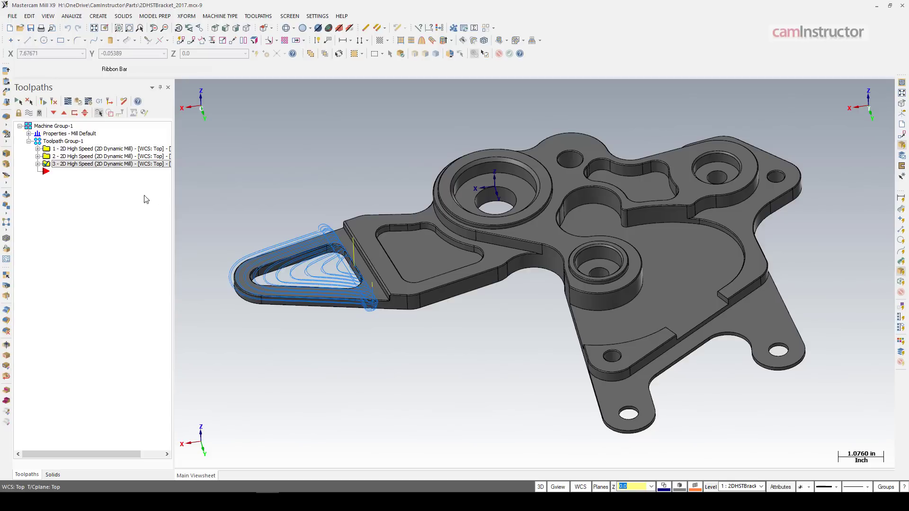
{"action": "left_click", "coordinate": [63, 141]}
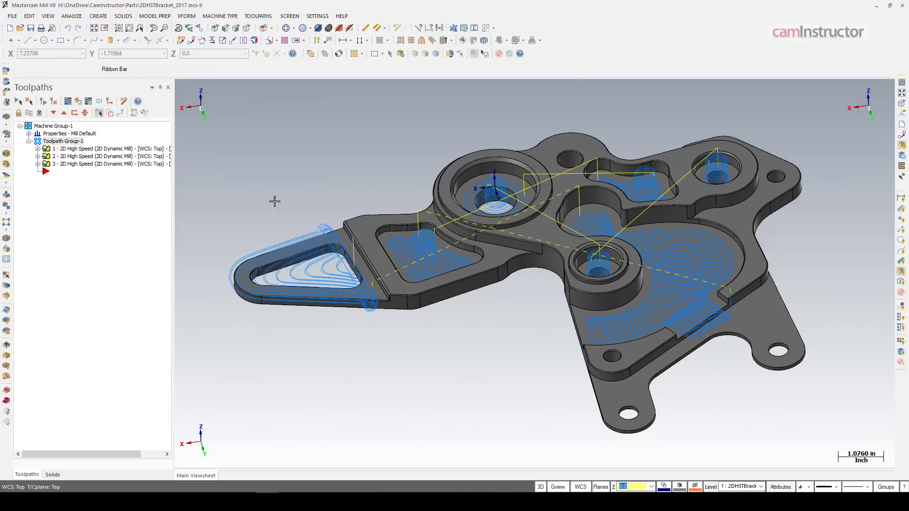